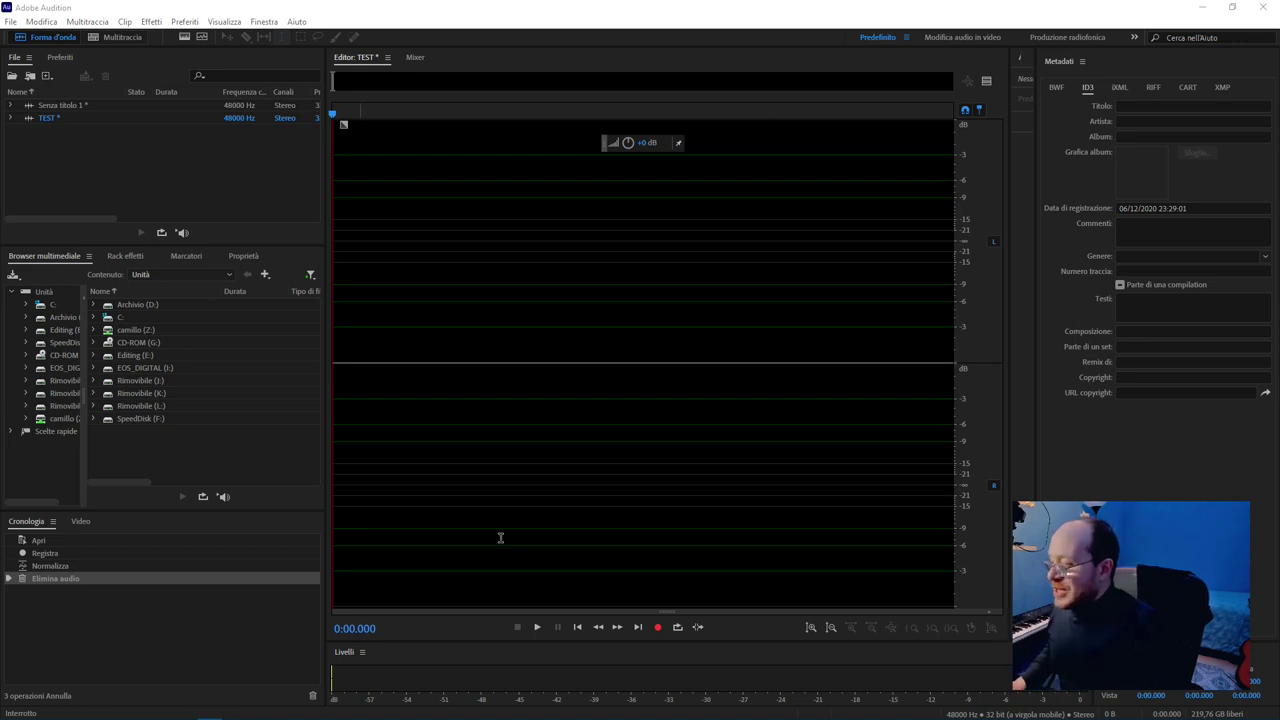
- Record about 6 seconds of speech with two sharp, loud sounds in the empty TEST file
{"action": "left_click", "coordinate": [658, 628]}
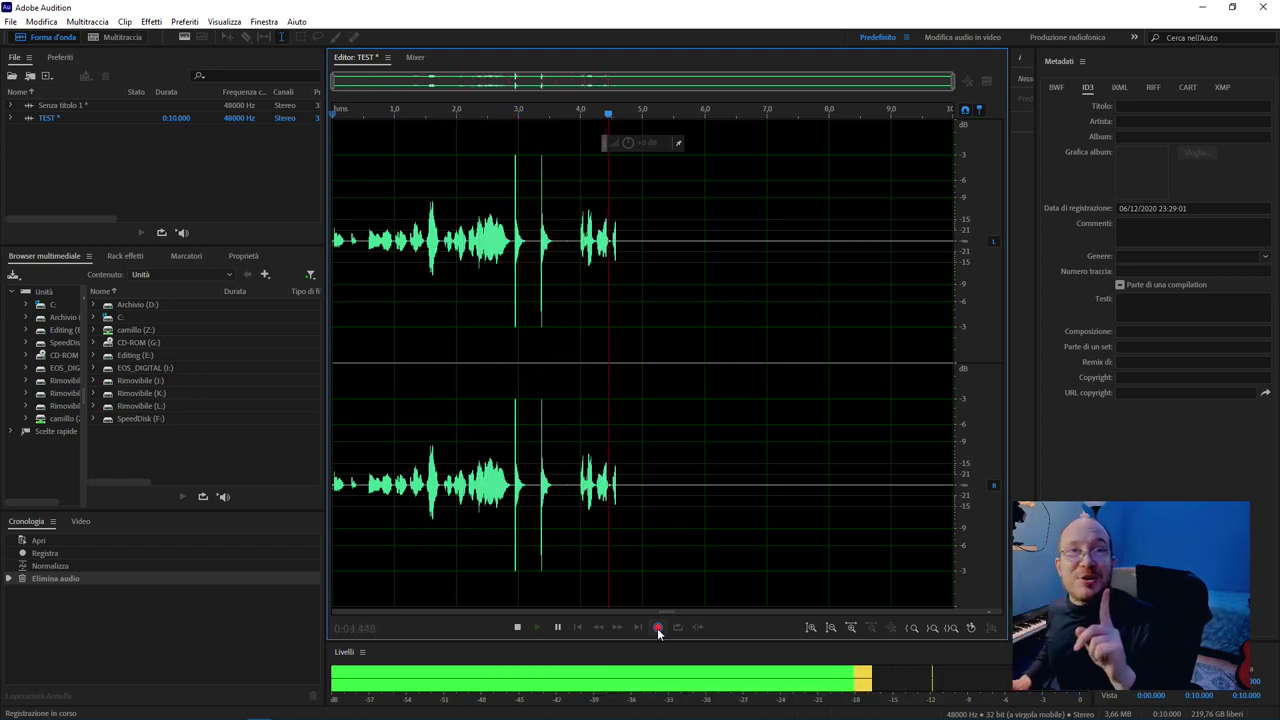
{"action": "left_click", "coordinate": [658, 628]}
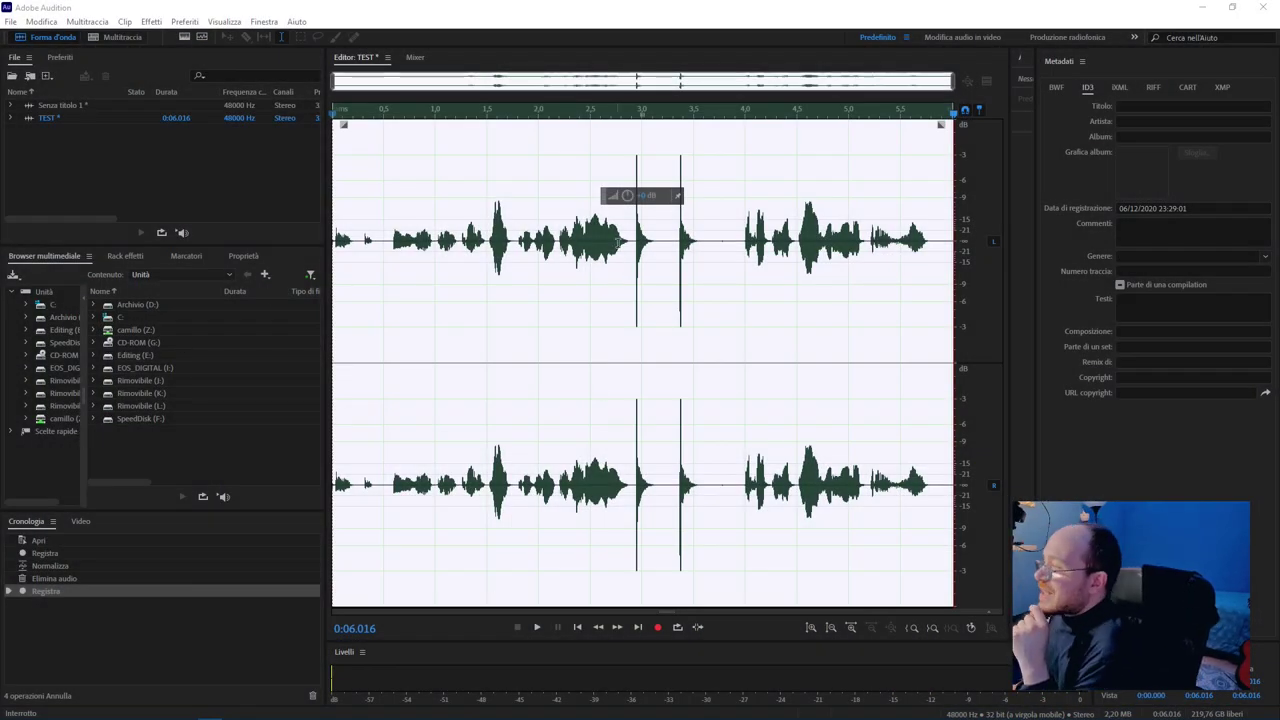
{"action": "left_click", "coordinate": [618, 258]}
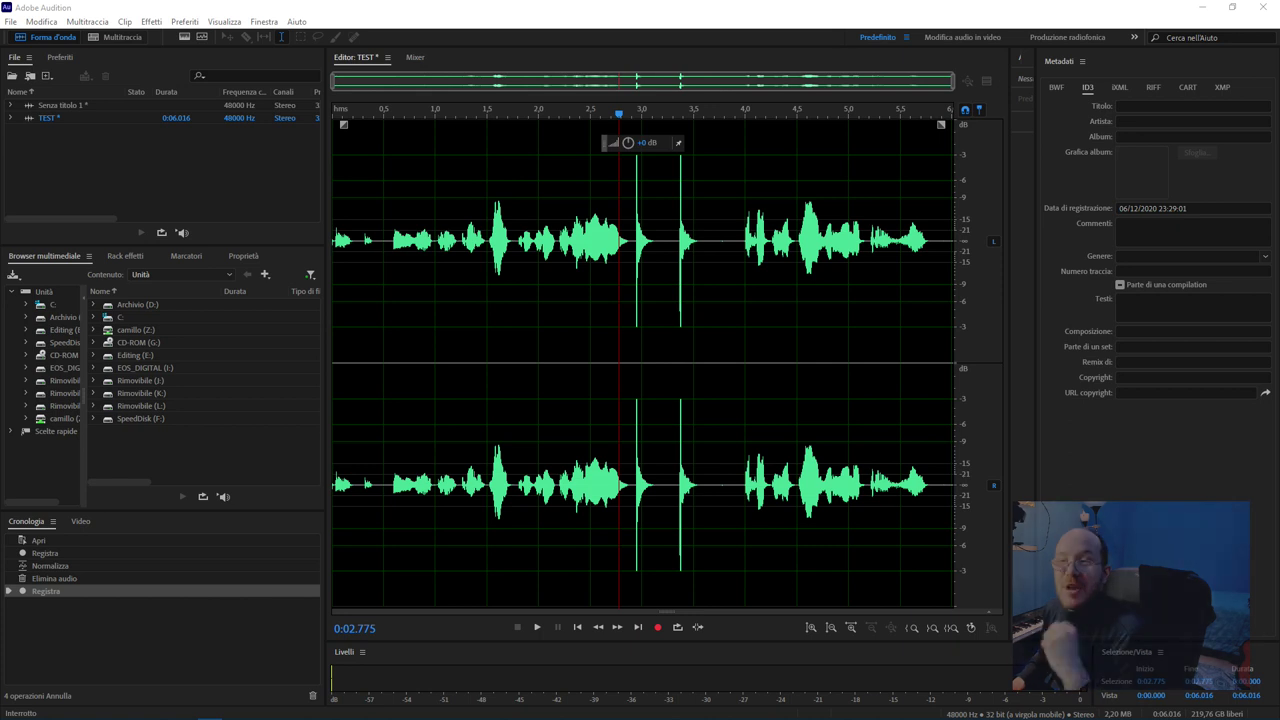
- Examine the two loud peaks between about 2.8 s and 3.5 s and compare their level with the surrounding speech
{"action": "scroll", "coordinate": [692, 260], "scroll_direction": "up", "scroll_amount": 5}
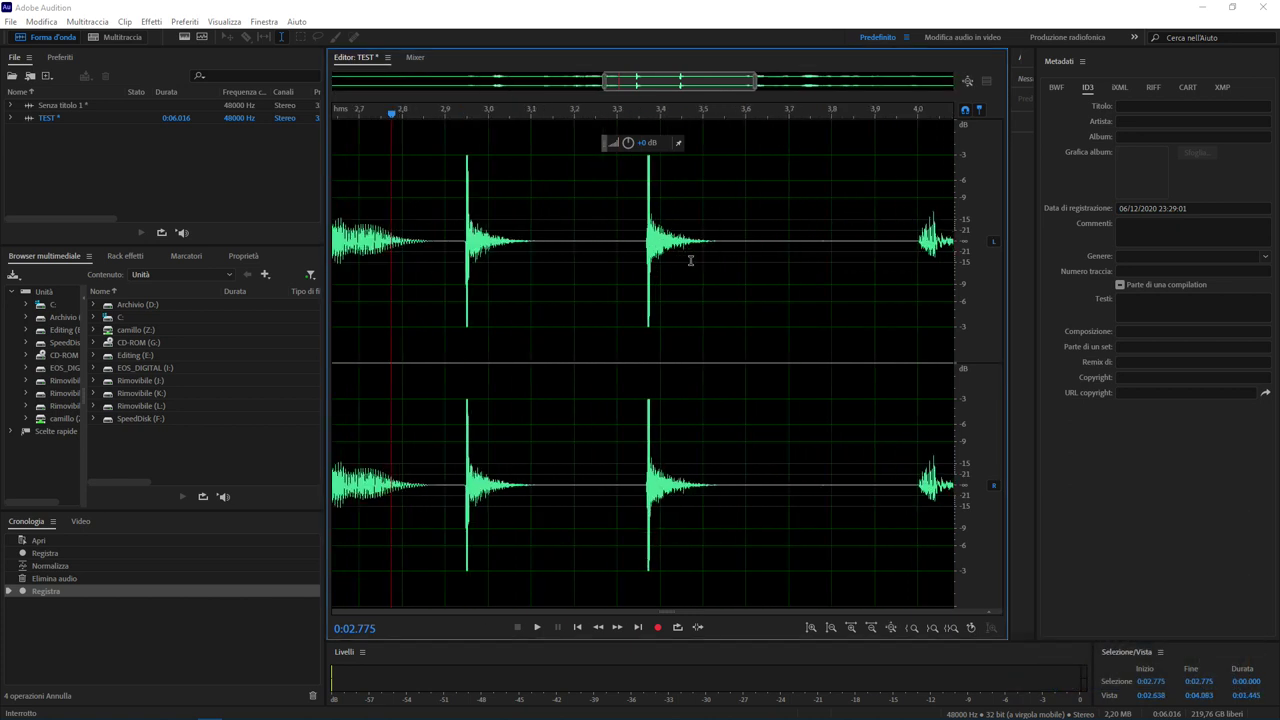
{"action": "scroll", "coordinate": [692, 260], "scroll_direction": "up", "scroll_amount": 3}
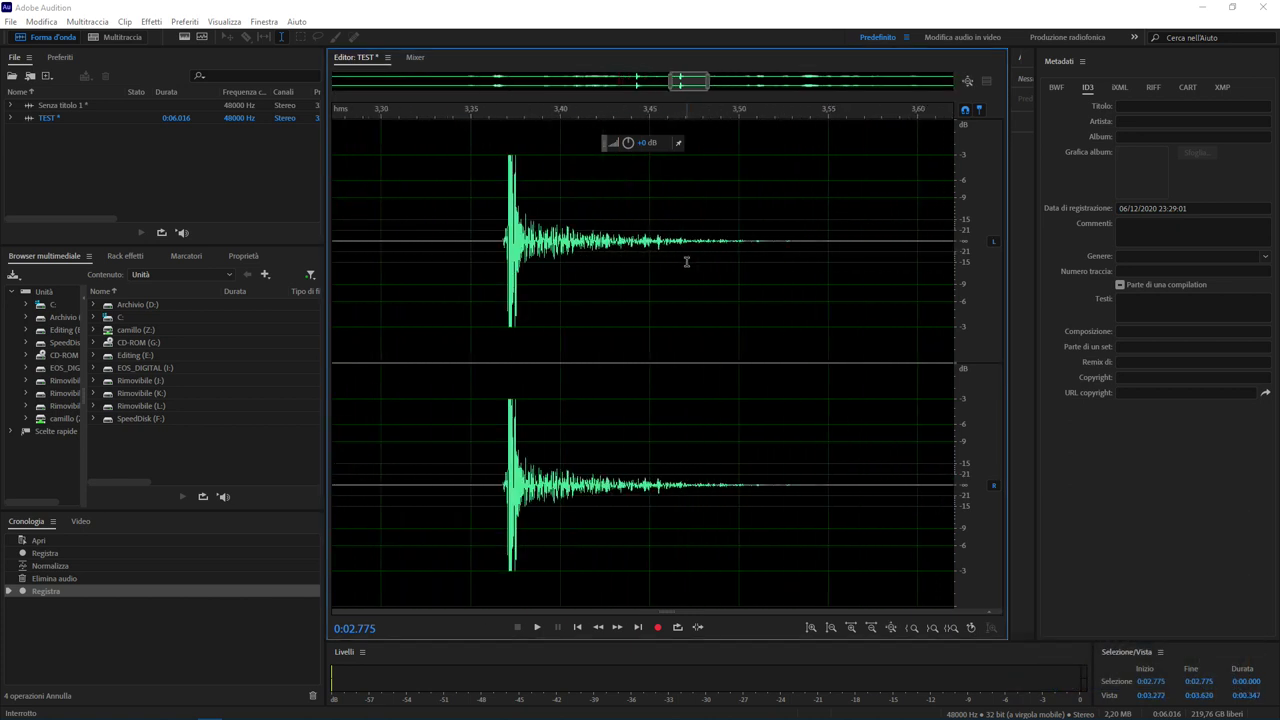
{"action": "scroll", "coordinate": [586, 249], "scroll_direction": "down", "scroll_amount": 8}
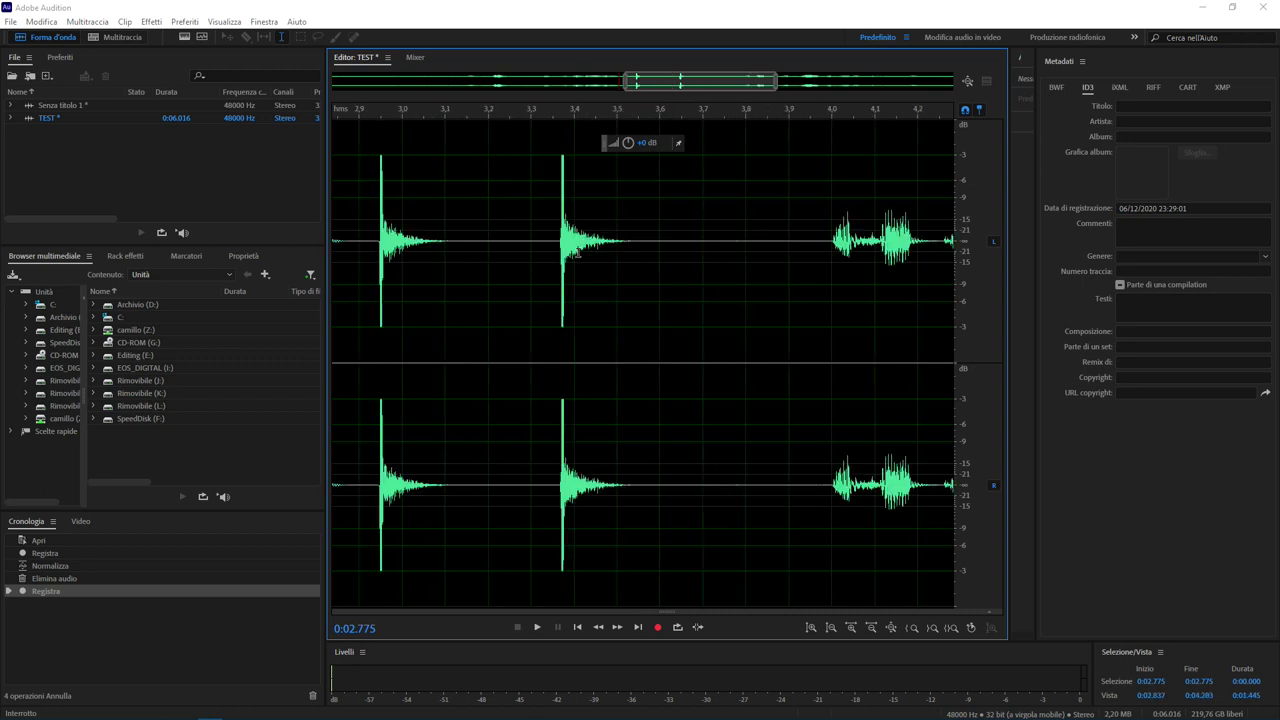
{"action": "left_click_drag", "start_coordinate": [600, 178], "coordinate": [676, 176]}
{"action": "scroll", "coordinate": [690, 174], "scroll_direction": "up", "scroll_amount": 5}
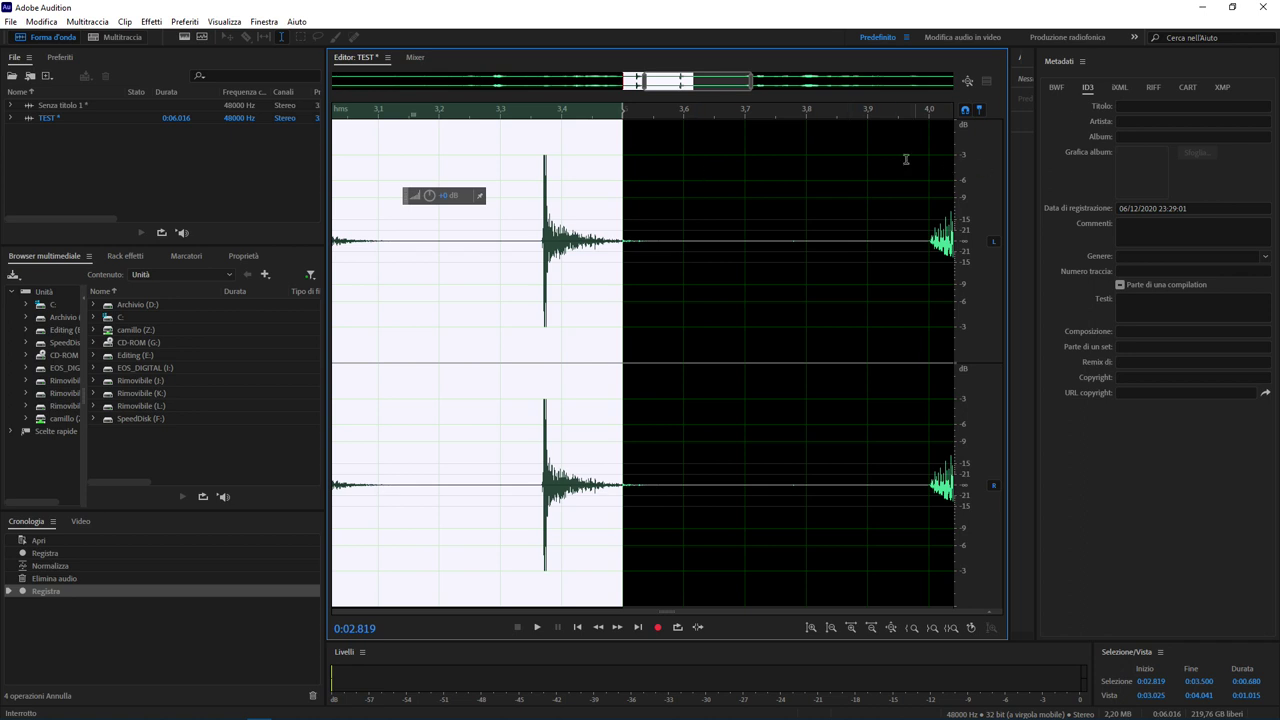
{"action": "scroll", "coordinate": [553, 162], "scroll_direction": "down", "scroll_amount": 5}
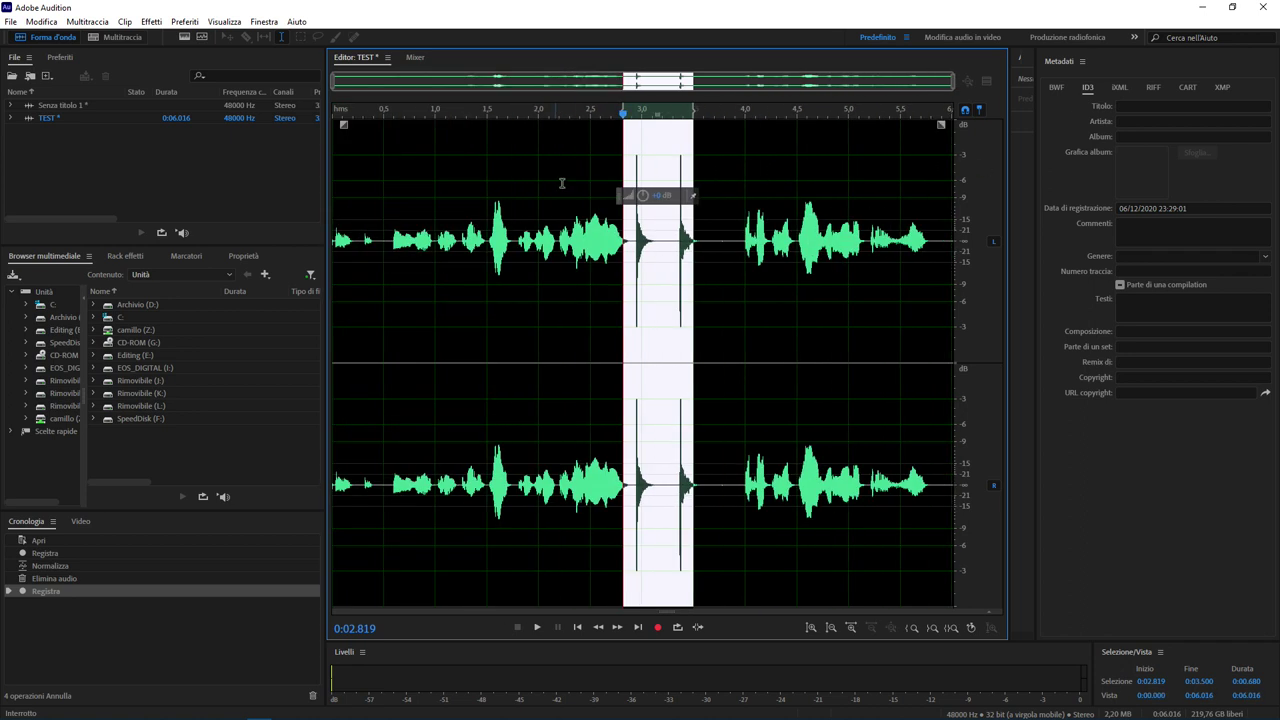
{"action": "left_click", "coordinate": [588, 212]}
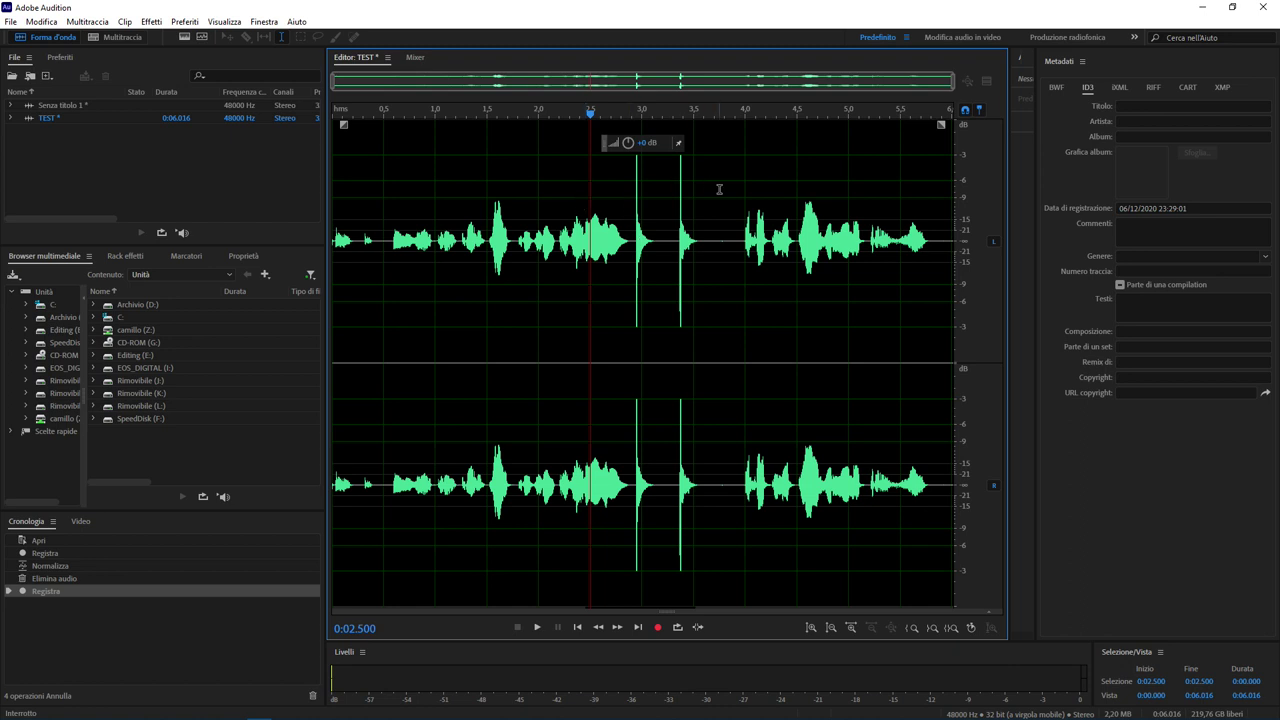
{"action": "left_click_drag", "start_coordinate": [941, 464], "coordinate": [308, 207]}
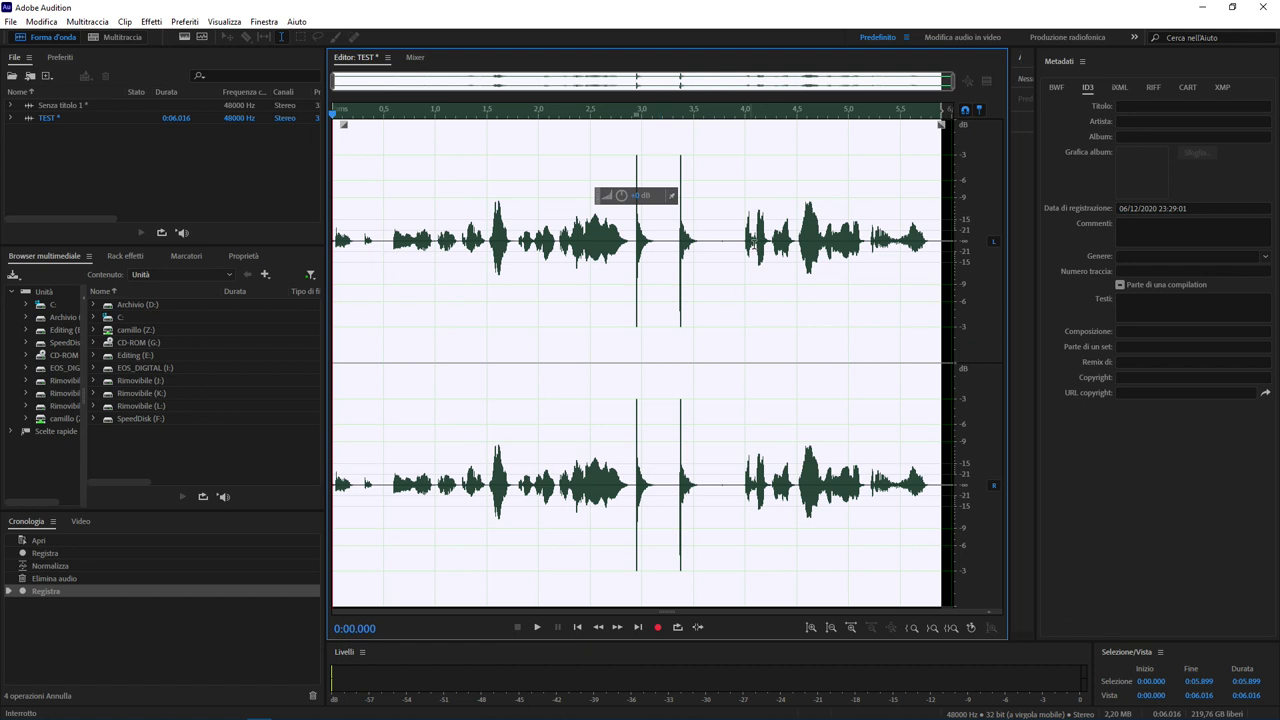
{"action": "left_click_drag", "start_coordinate": [617, 133], "coordinate": [692, 137]}
{"action": "left_click", "coordinate": [525, 175]}
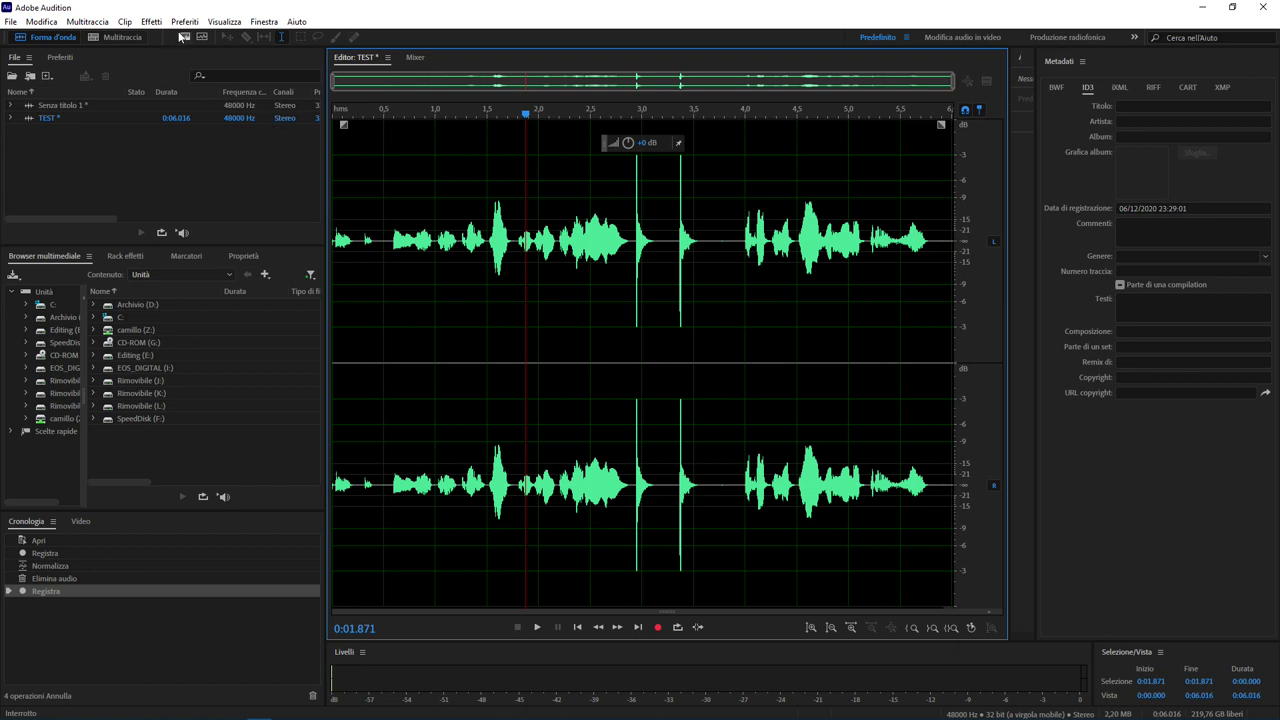
- Normalize the whole recording to -1 dB, treating all channels uniformly
{"action": "left_click", "coordinate": [151, 21]}
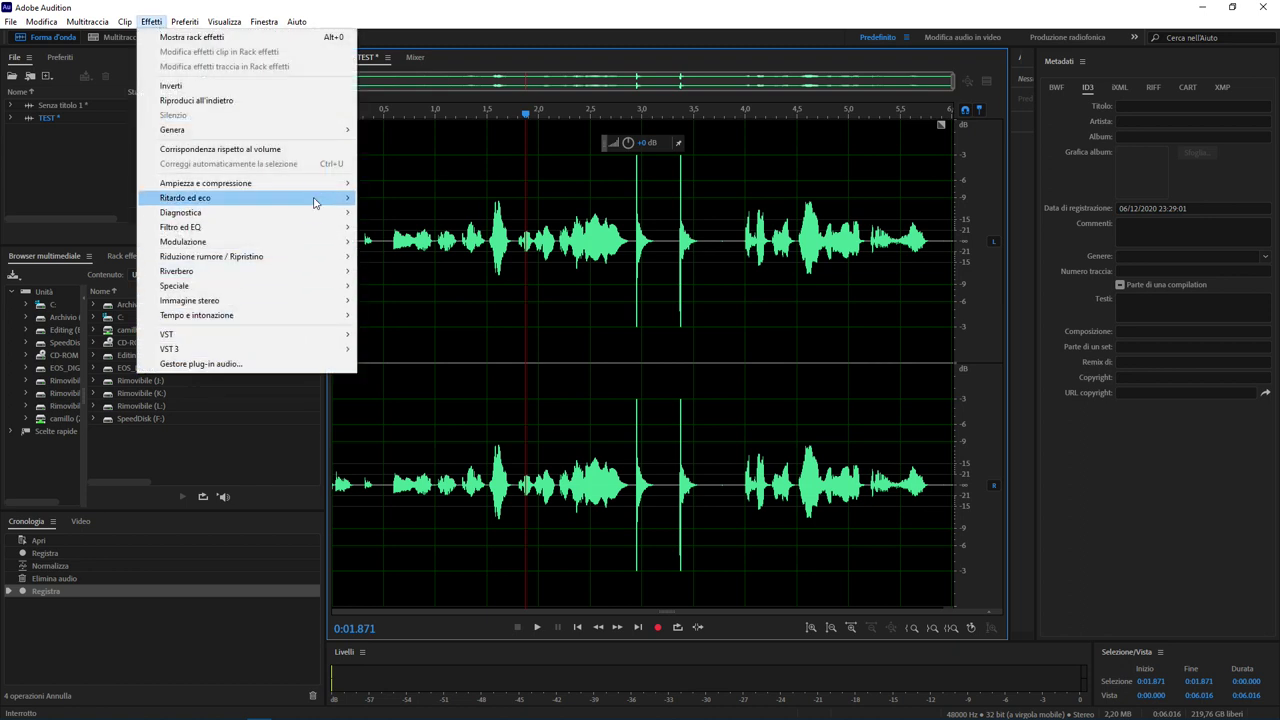
{"action": "mouse_move", "coordinate": [314, 183]}
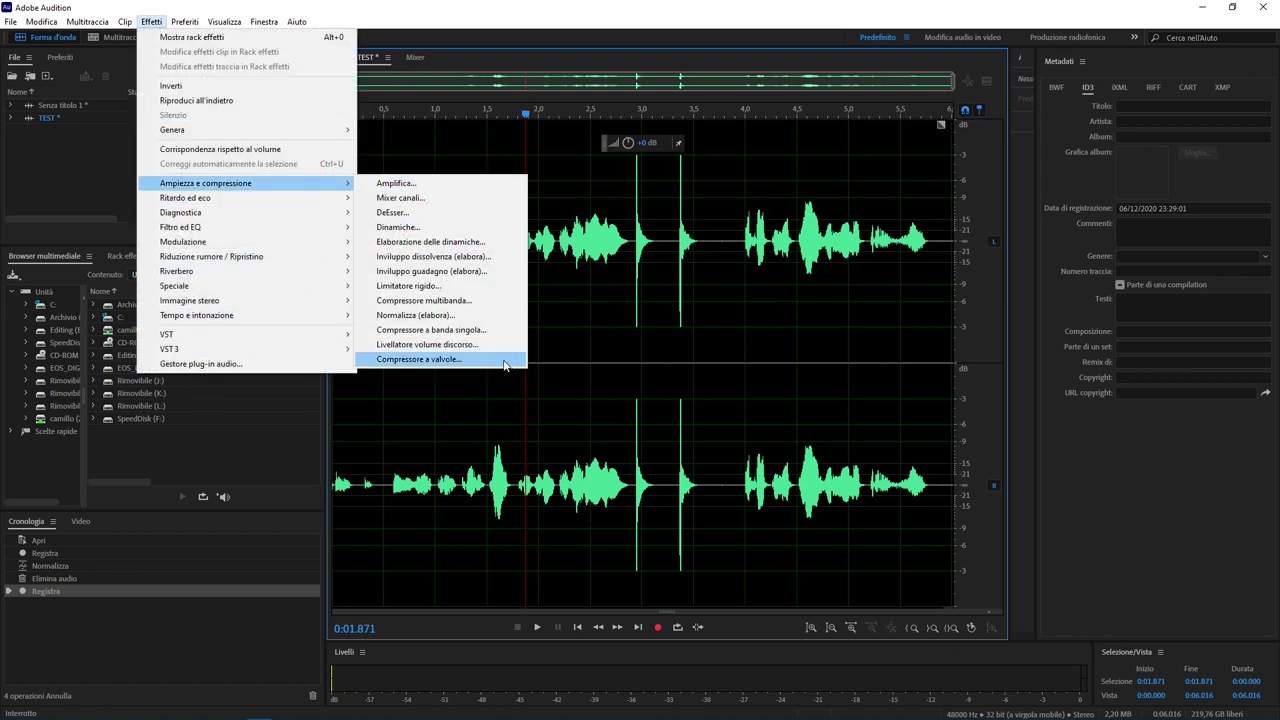
{"action": "left_click", "coordinate": [490, 315]}
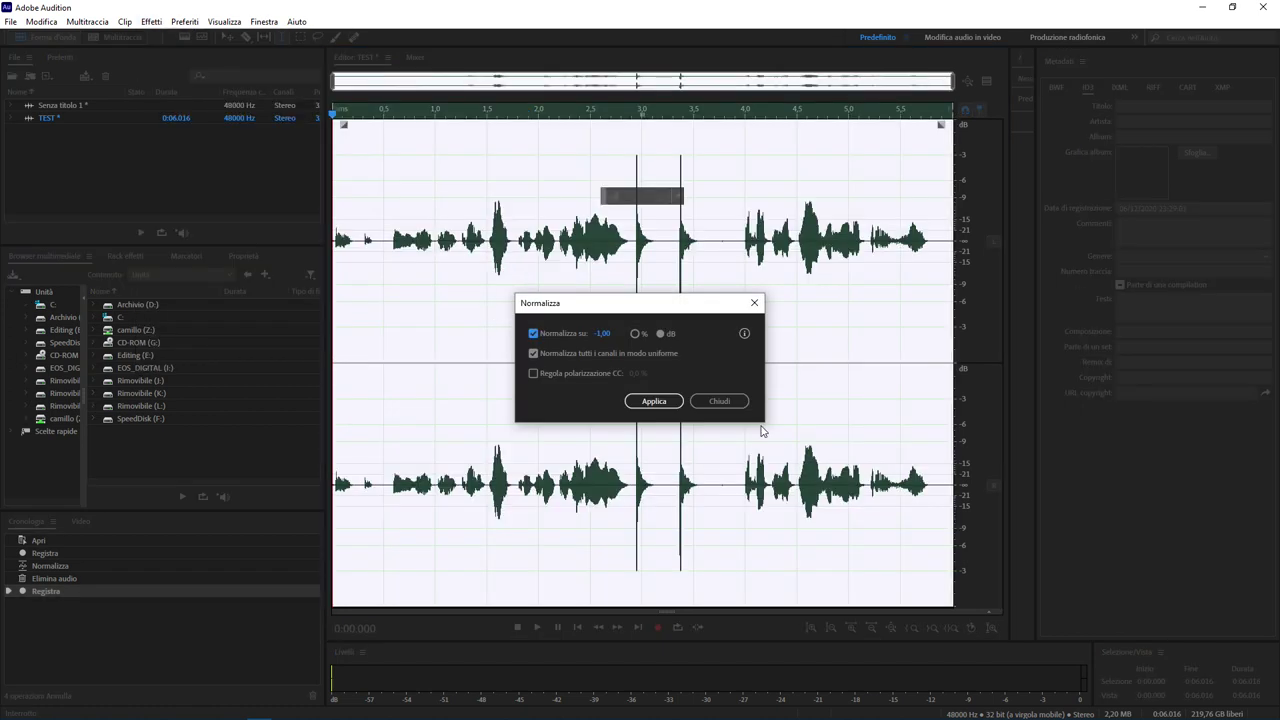
{"action": "left_click", "coordinate": [663, 334]}
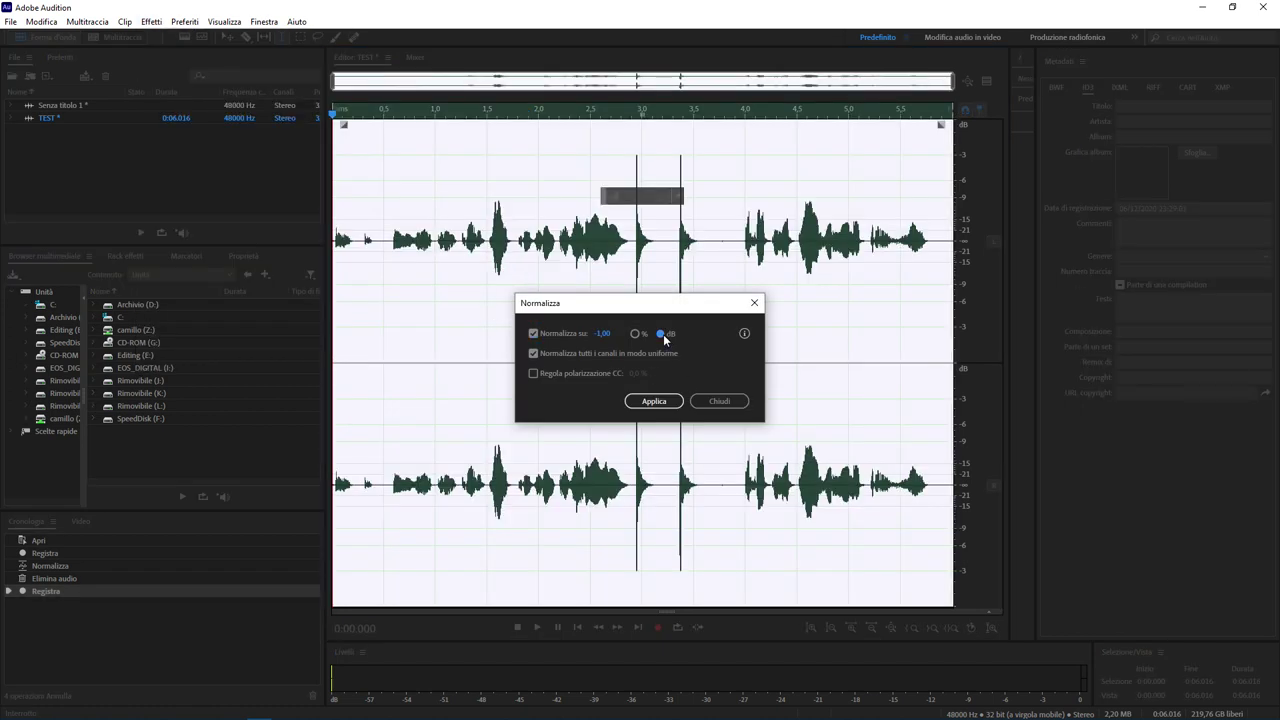
{"action": "left_click", "coordinate": [602, 334]}
{"action": "type", "text": "-1"}
{"action": "left_click", "coordinate": [735, 362]}
{"action": "left_click", "coordinate": [661, 401]}
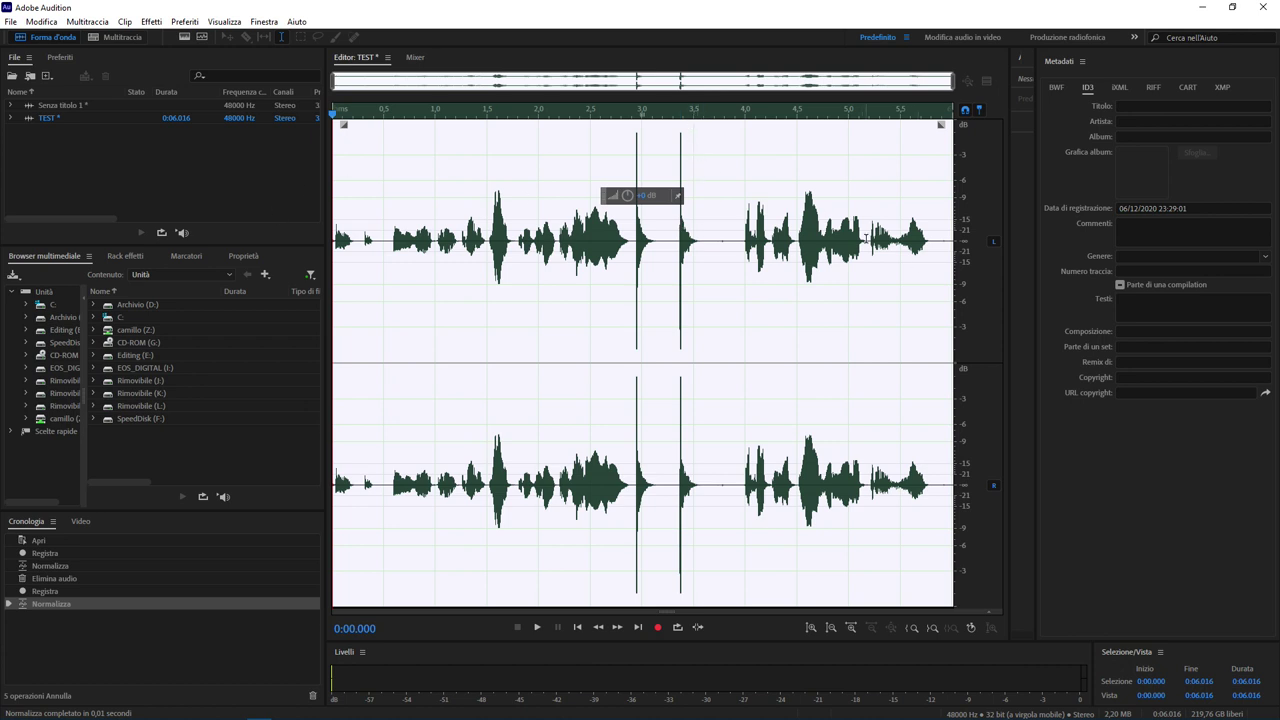
- Undo the normalization and inspect the stretch with the two loud peaks, from about 2.86 s to 3.68 s
{"action": "key", "text": "ctrl+z"}
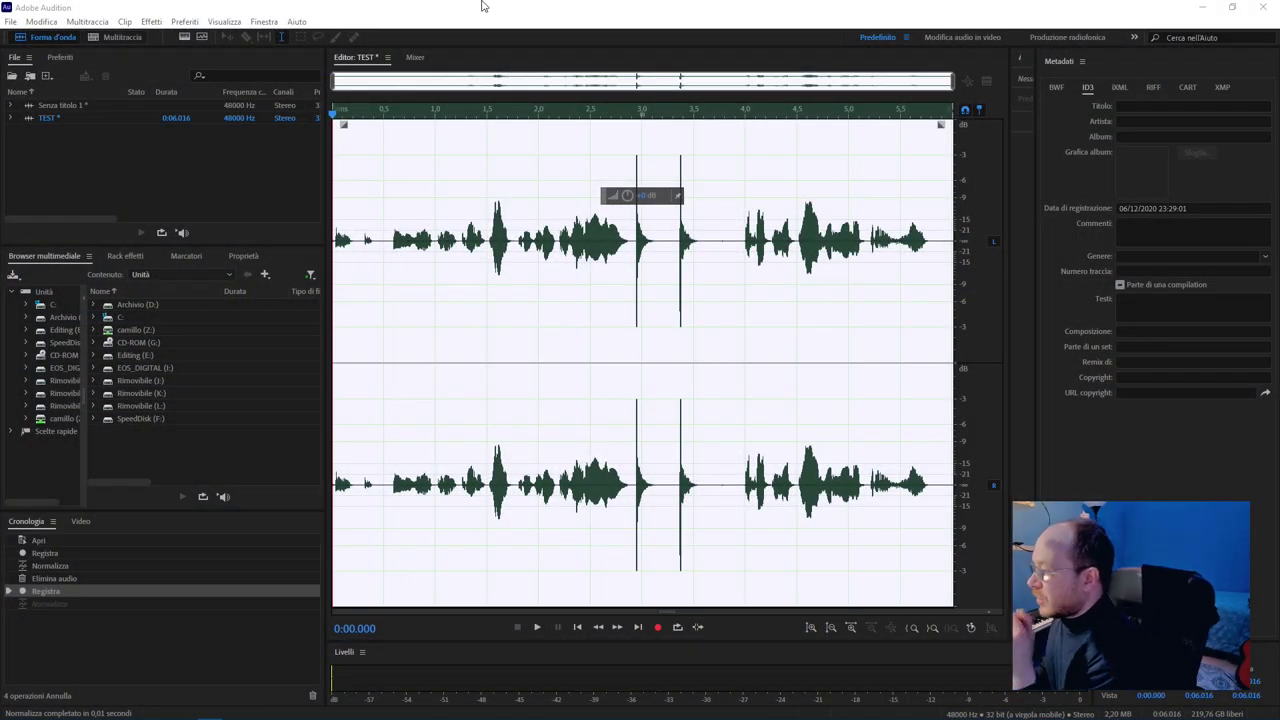
{"action": "left_click", "coordinate": [753, 255]}
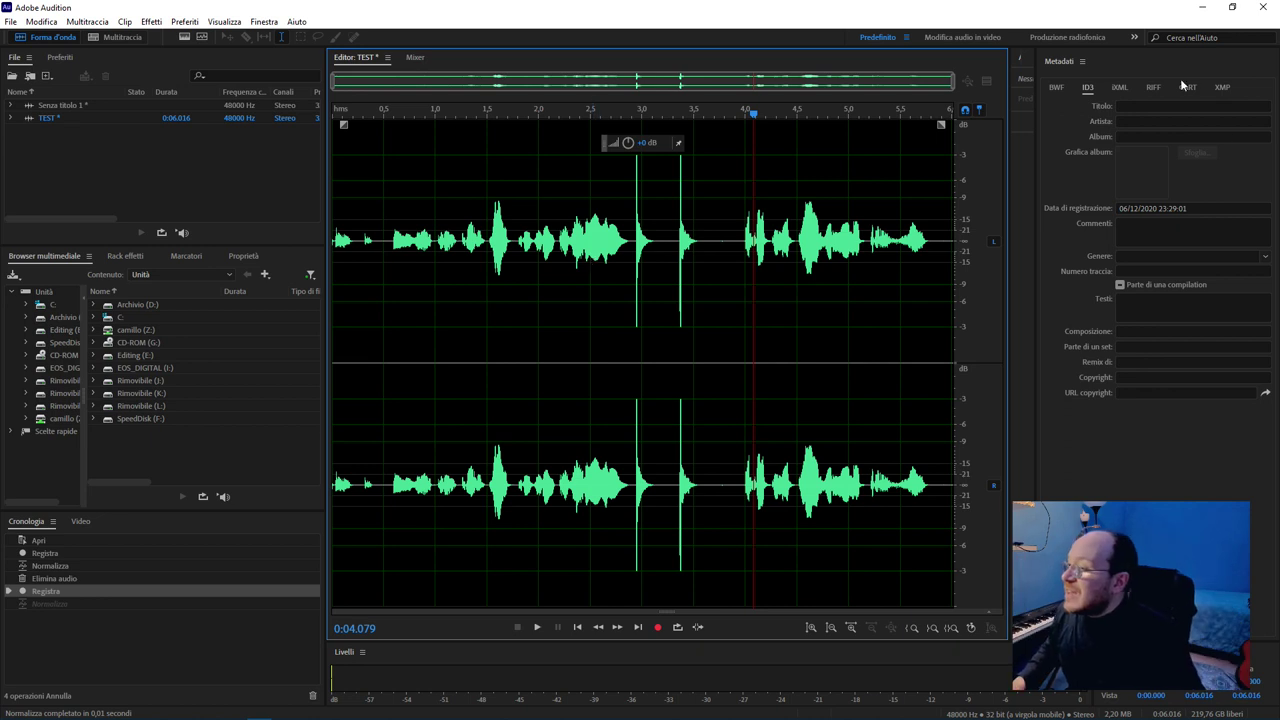
{"action": "left_click_drag", "start_coordinate": [628, 185], "coordinate": [711, 189]}
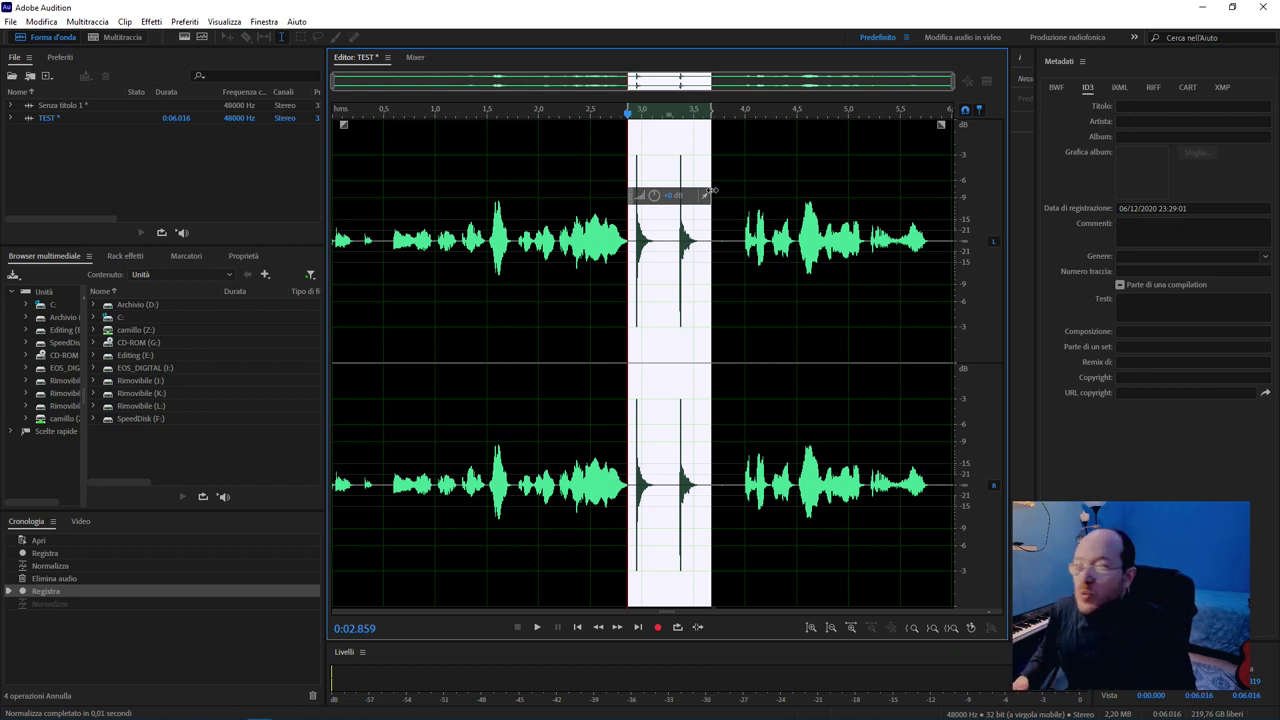
{"action": "left_click", "coordinate": [552, 220]}
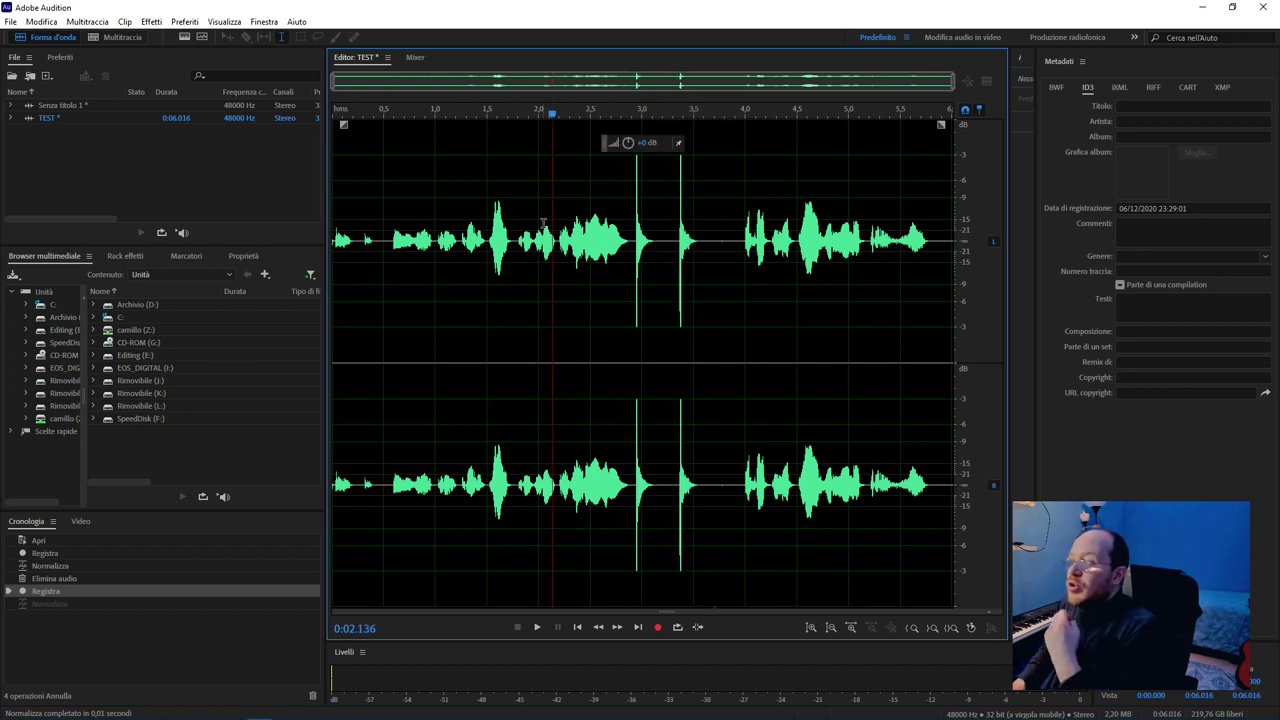
- Apply the multiband compressor to the recording with the "Standard di trasmissione" preset
{"action": "left_click", "coordinate": [184, 21]}
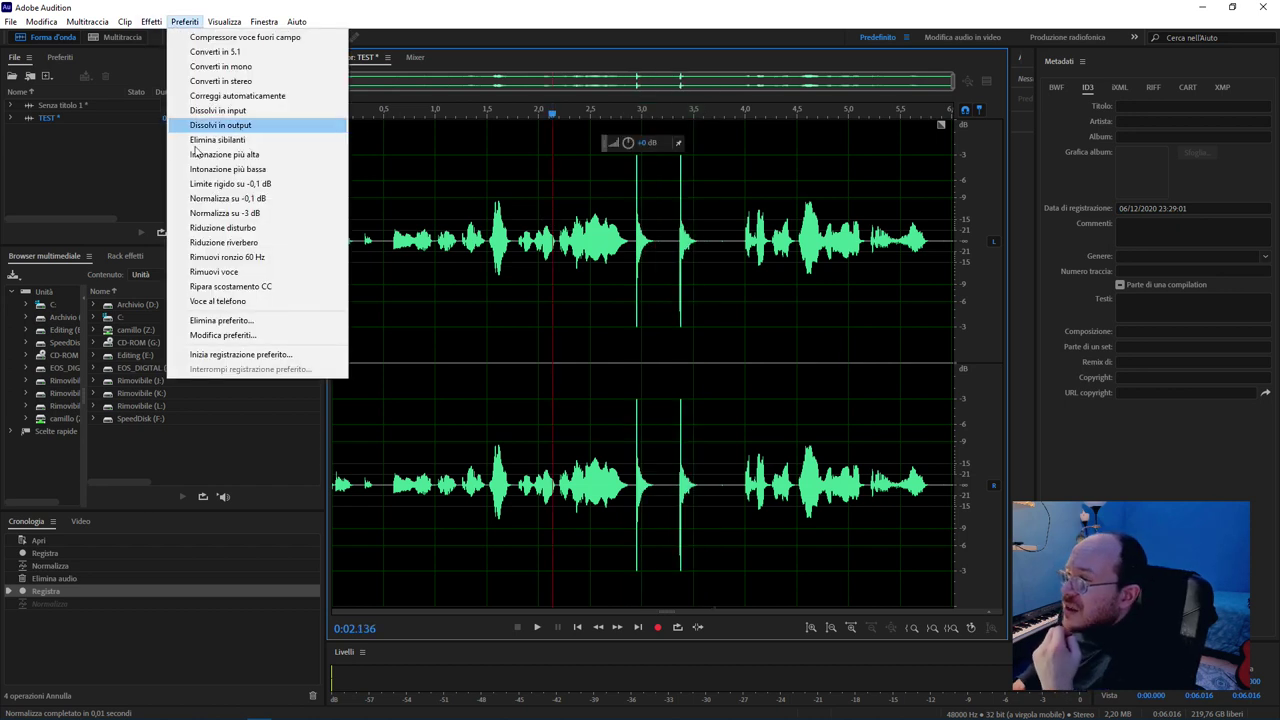
{"action": "mouse_move", "coordinate": [151, 21]}
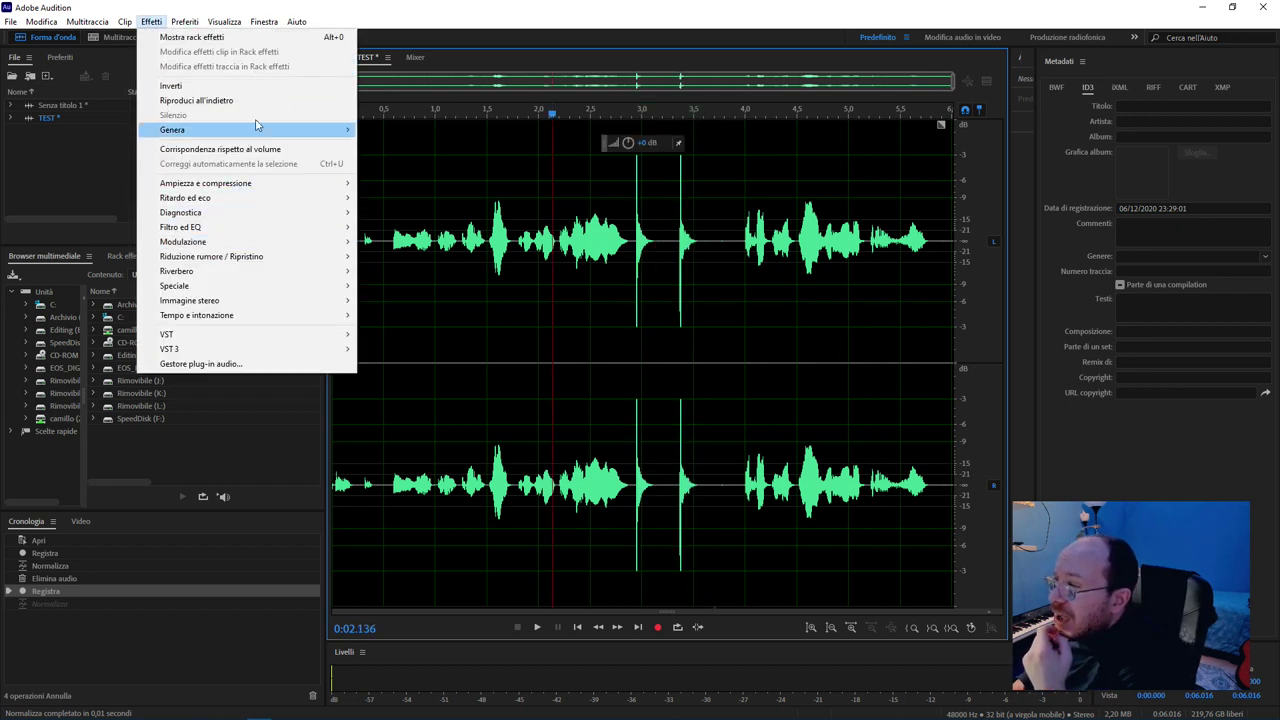
{"action": "mouse_move", "coordinate": [286, 188]}
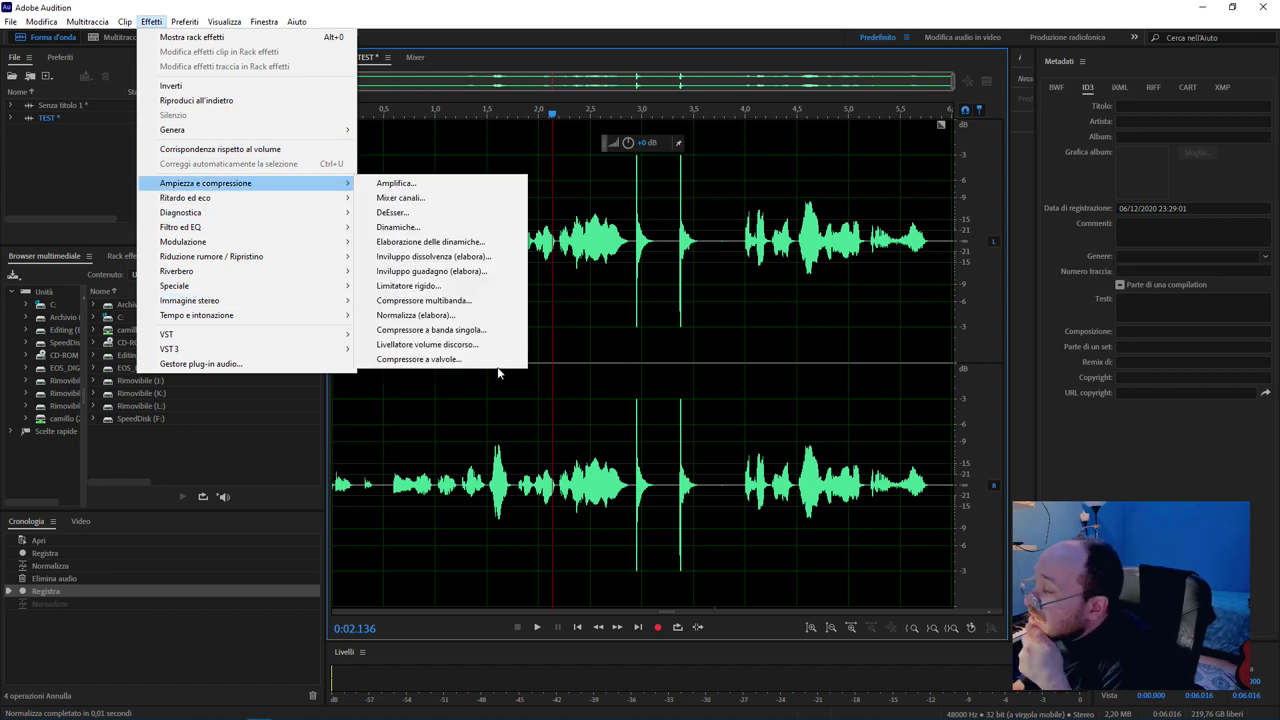
{"action": "left_click", "coordinate": [470, 300]}
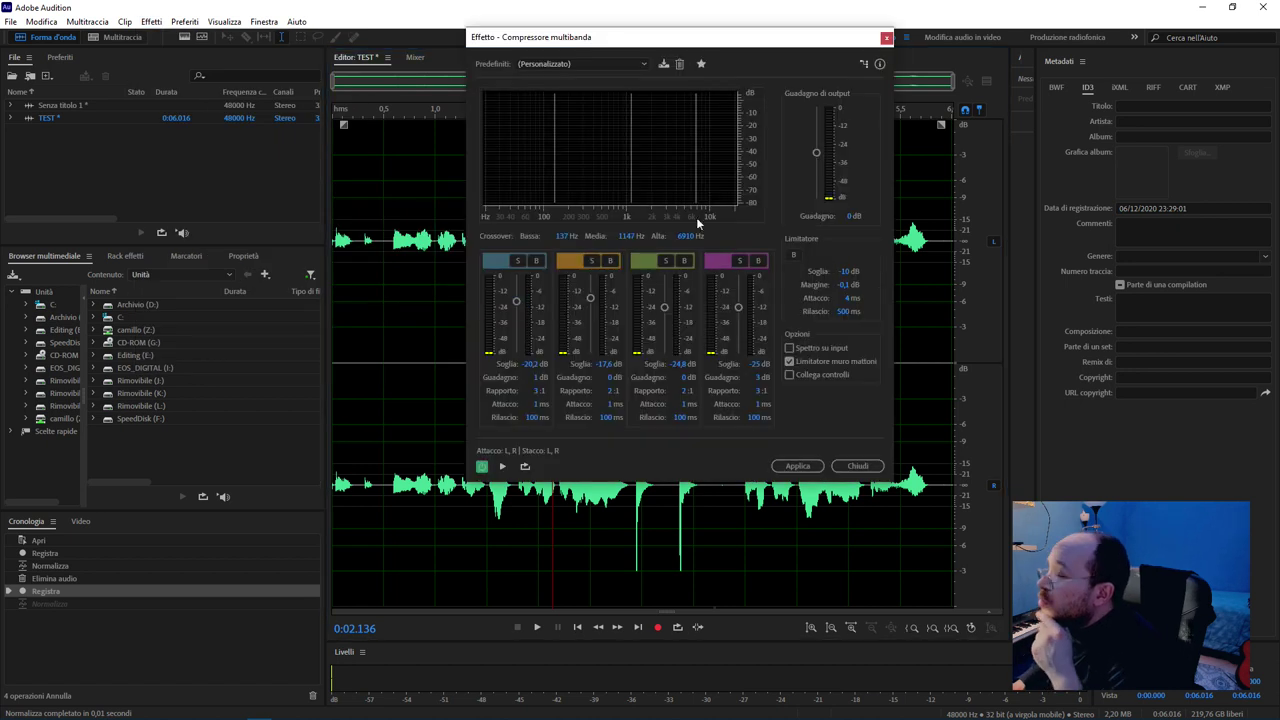
{"action": "left_click", "coordinate": [568, 65]}
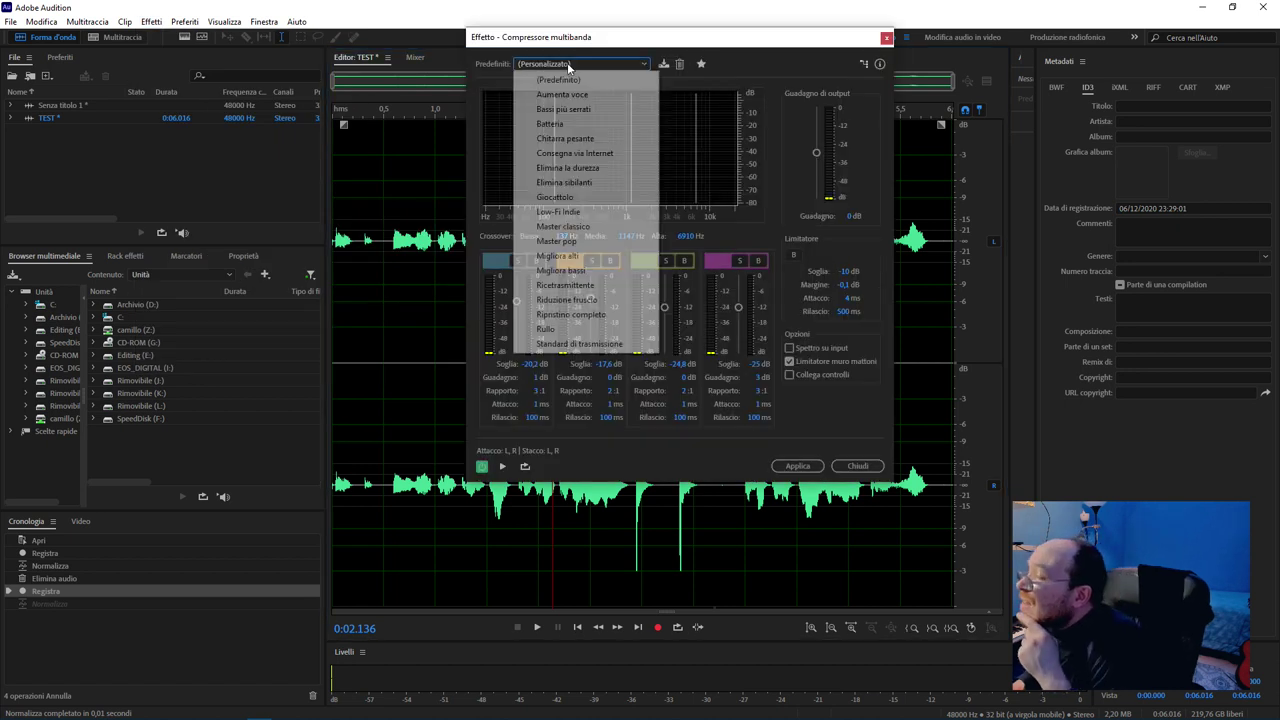
{"action": "left_click", "coordinate": [573, 345]}
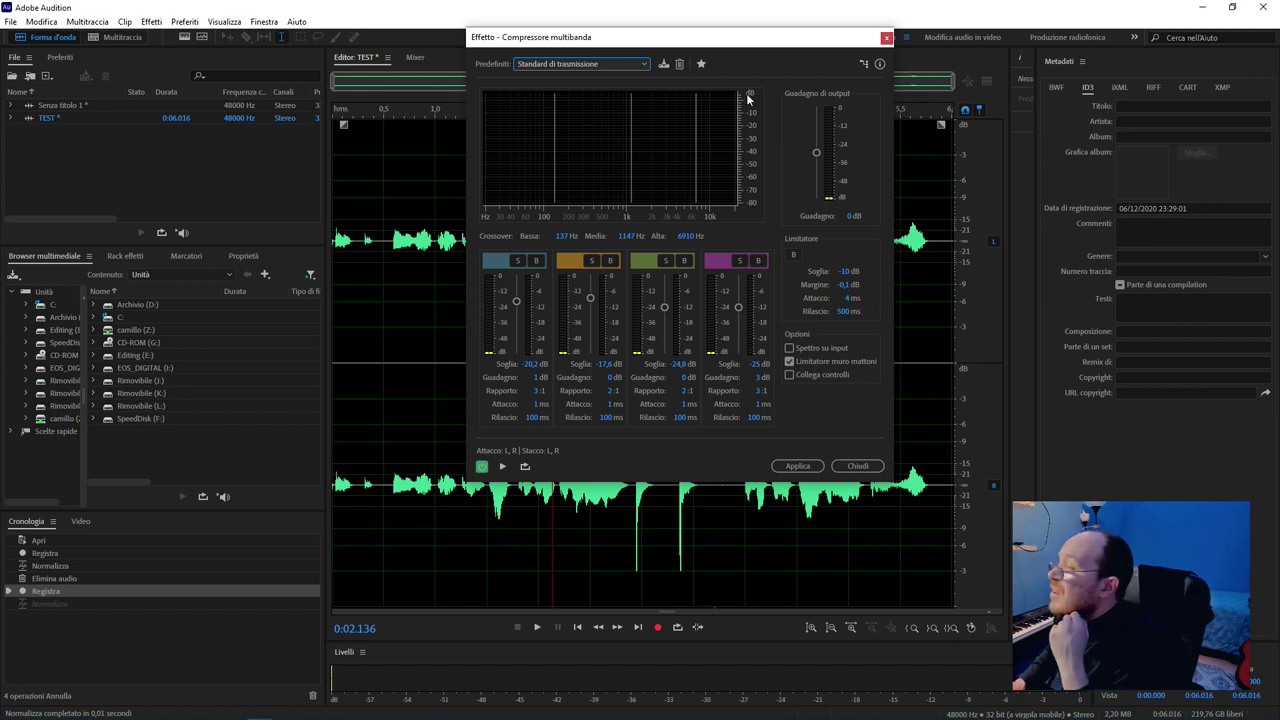
{"action": "left_click_drag", "start_coordinate": [733, 55], "coordinate": [760, 96]}
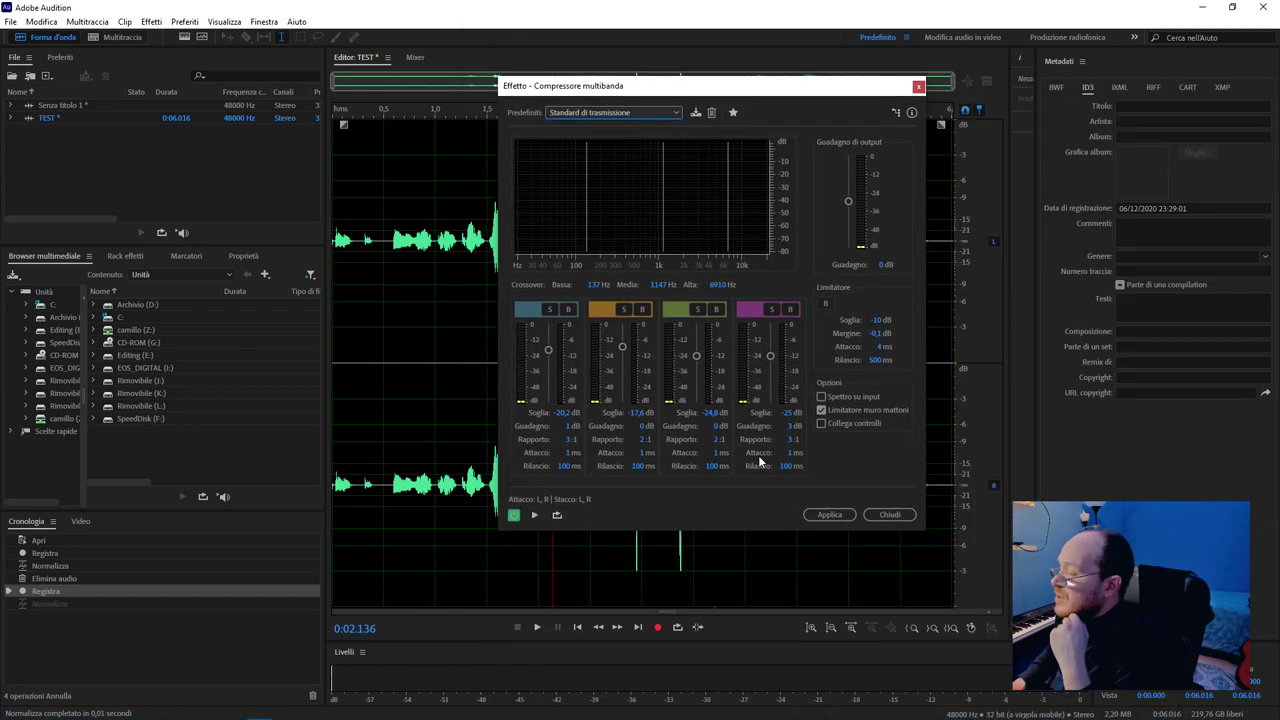
{"action": "left_click", "coordinate": [833, 519]}
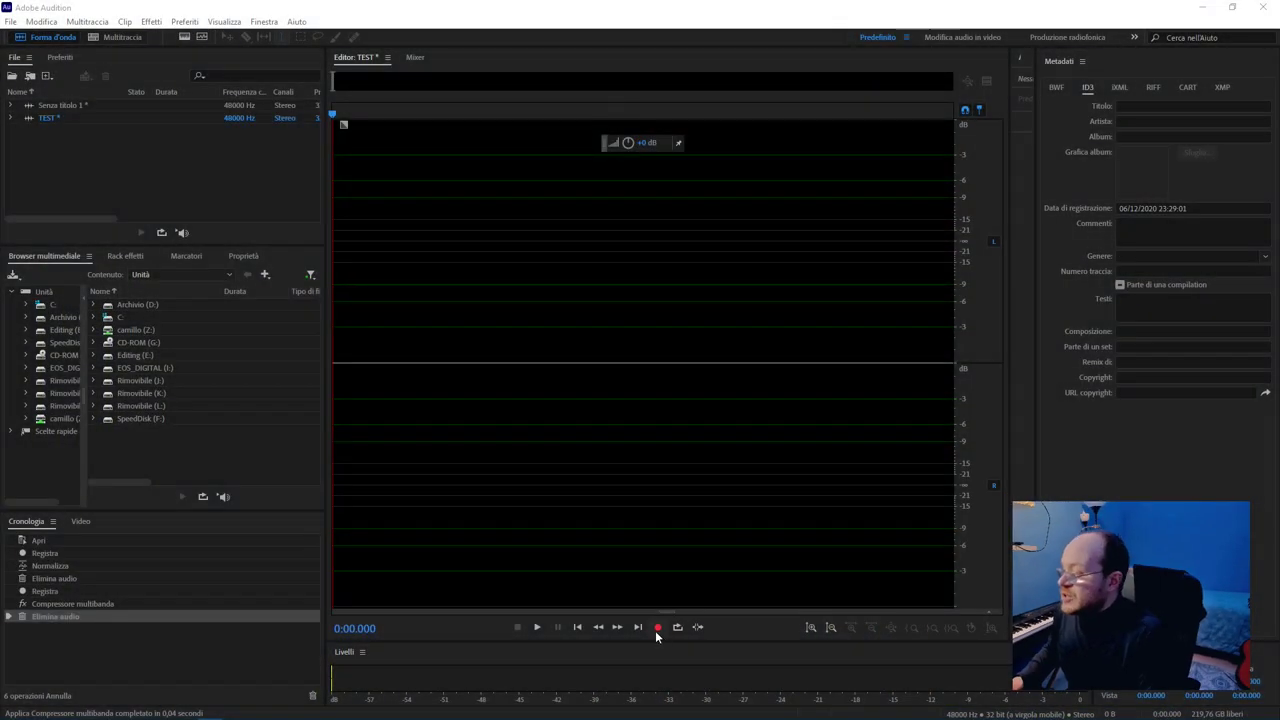
- Record a new voice take of about 4.7 seconds and delete its silent tail from about 3.66 s to the end
{"action": "left_click", "coordinate": [657, 628]}
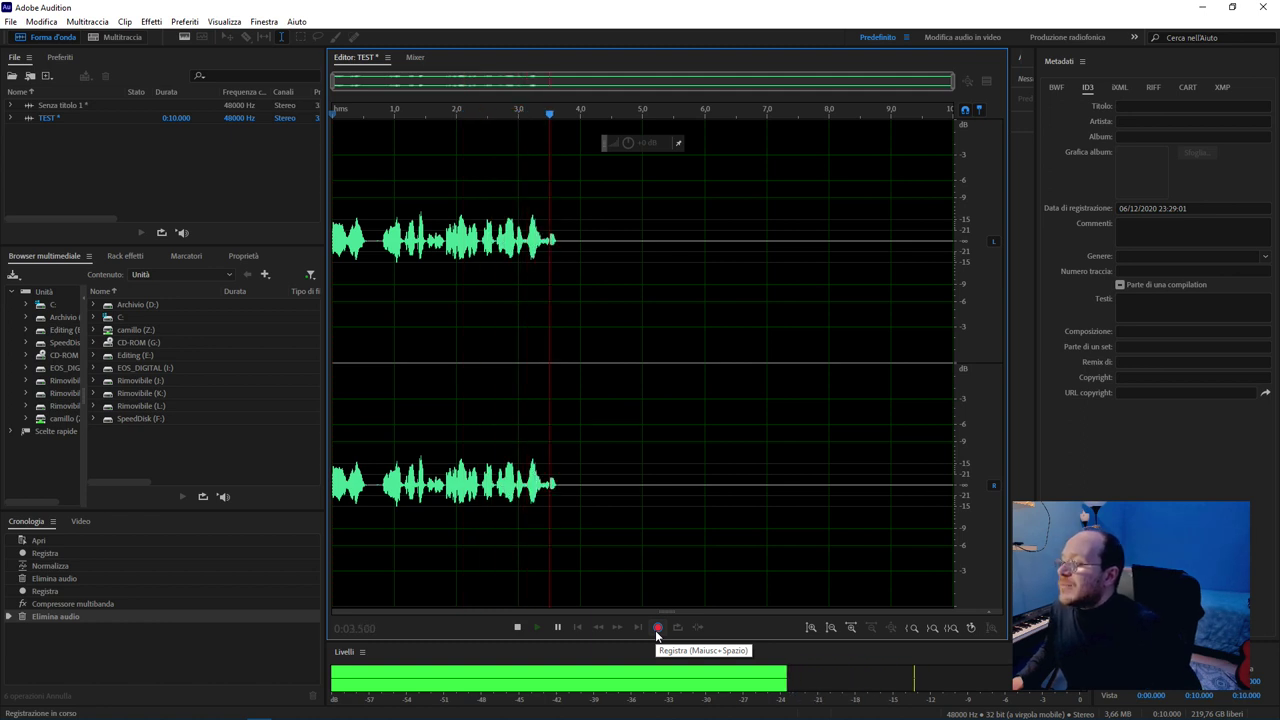
{"action": "key", "text": "space"}
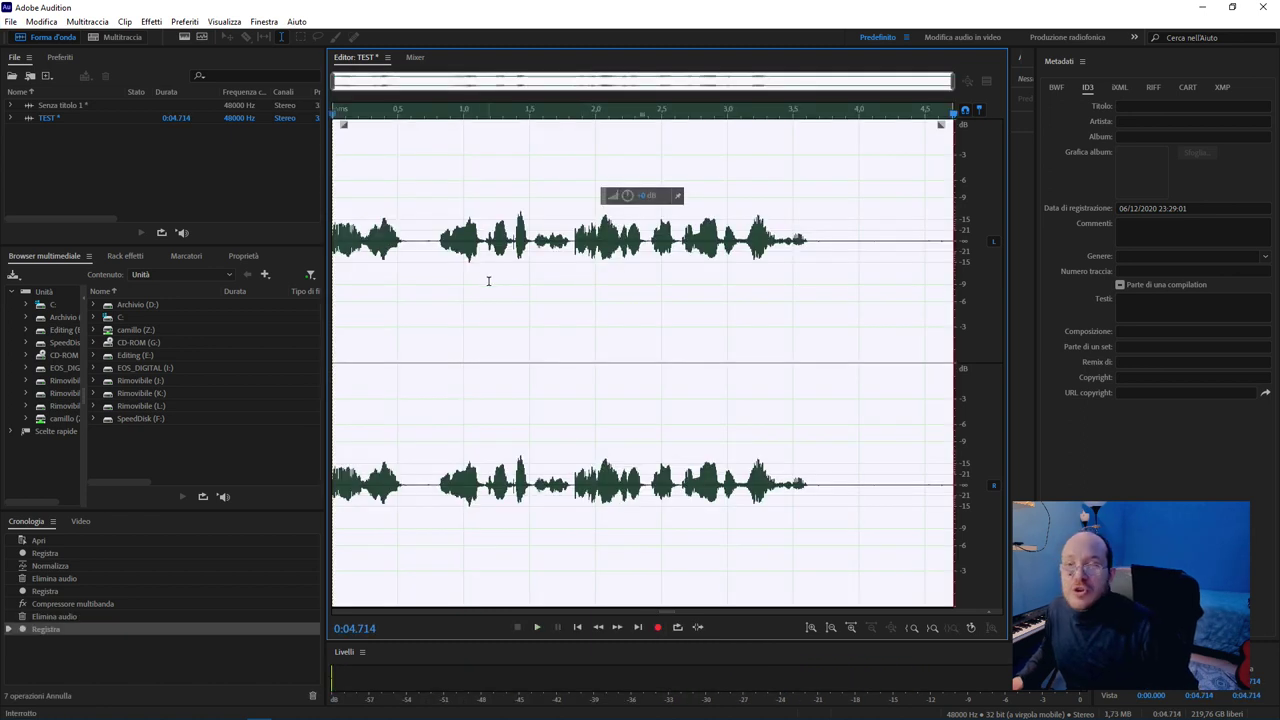
{"action": "left_click", "coordinate": [762, 189]}
{"action": "left_click_drag", "start_coordinate": [812, 240], "coordinate": [956, 240]}
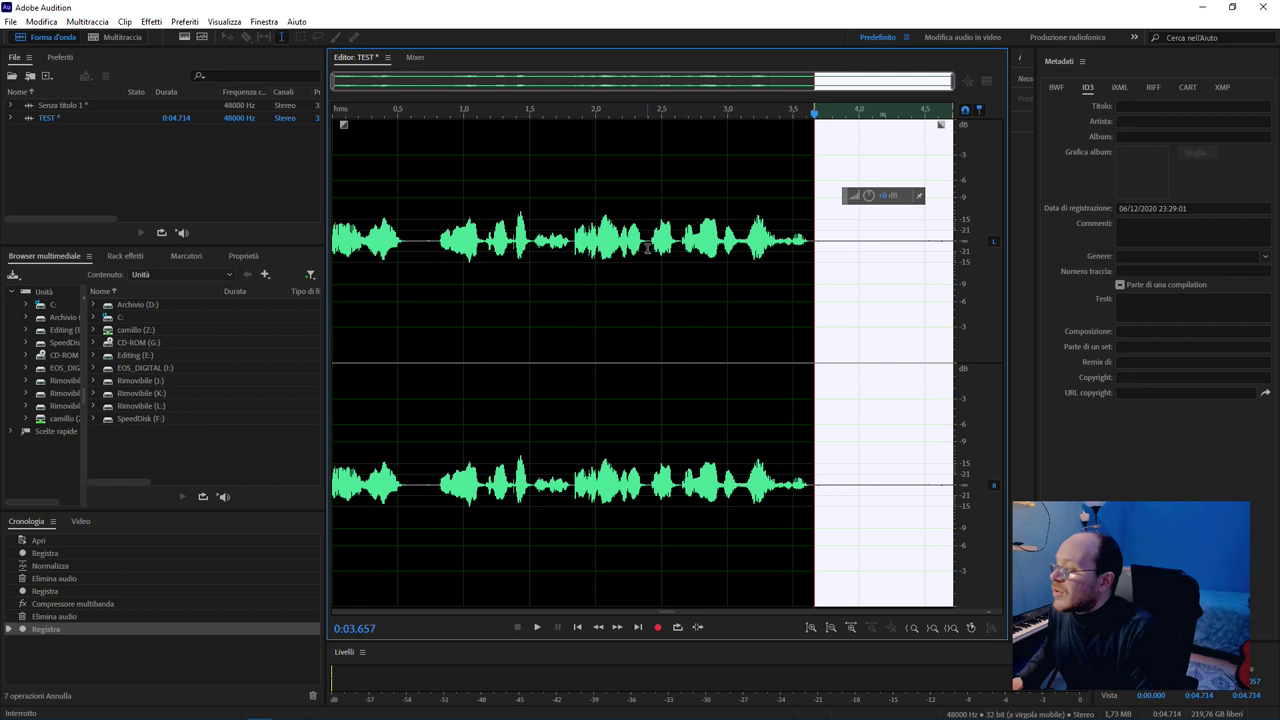
{"action": "key", "text": "Delete"}
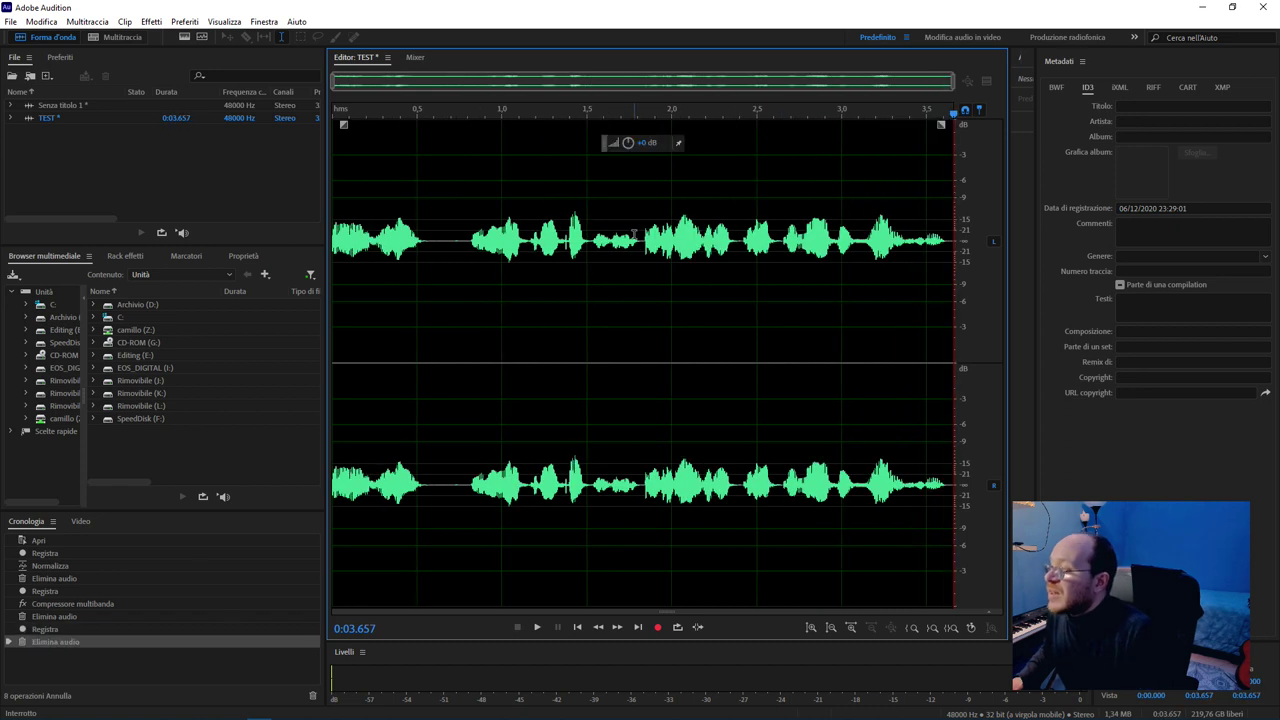
- Normalize the trimmed voice take to -1 dB, treating all channels uniformly
{"action": "left_click", "coordinate": [151, 21]}
{"action": "mouse_move", "coordinate": [238, 184]}
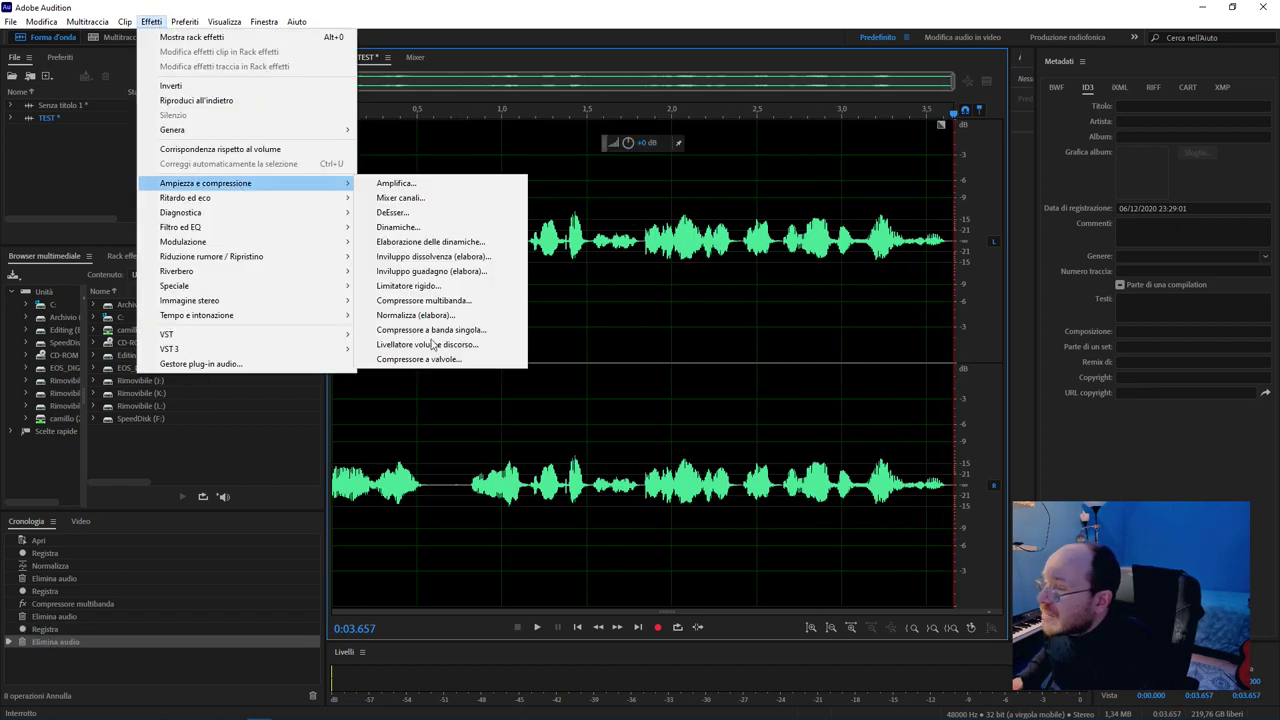
{"action": "left_click", "coordinate": [498, 316]}
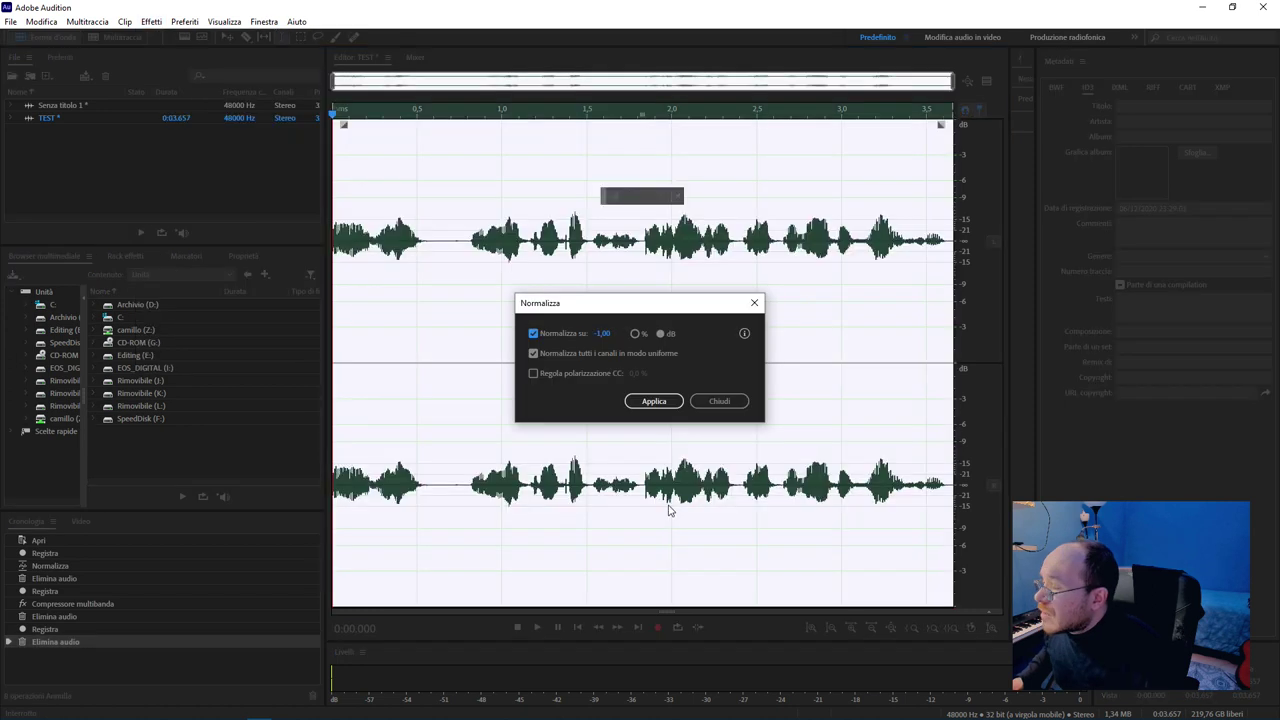
{"action": "left_click", "coordinate": [660, 401]}
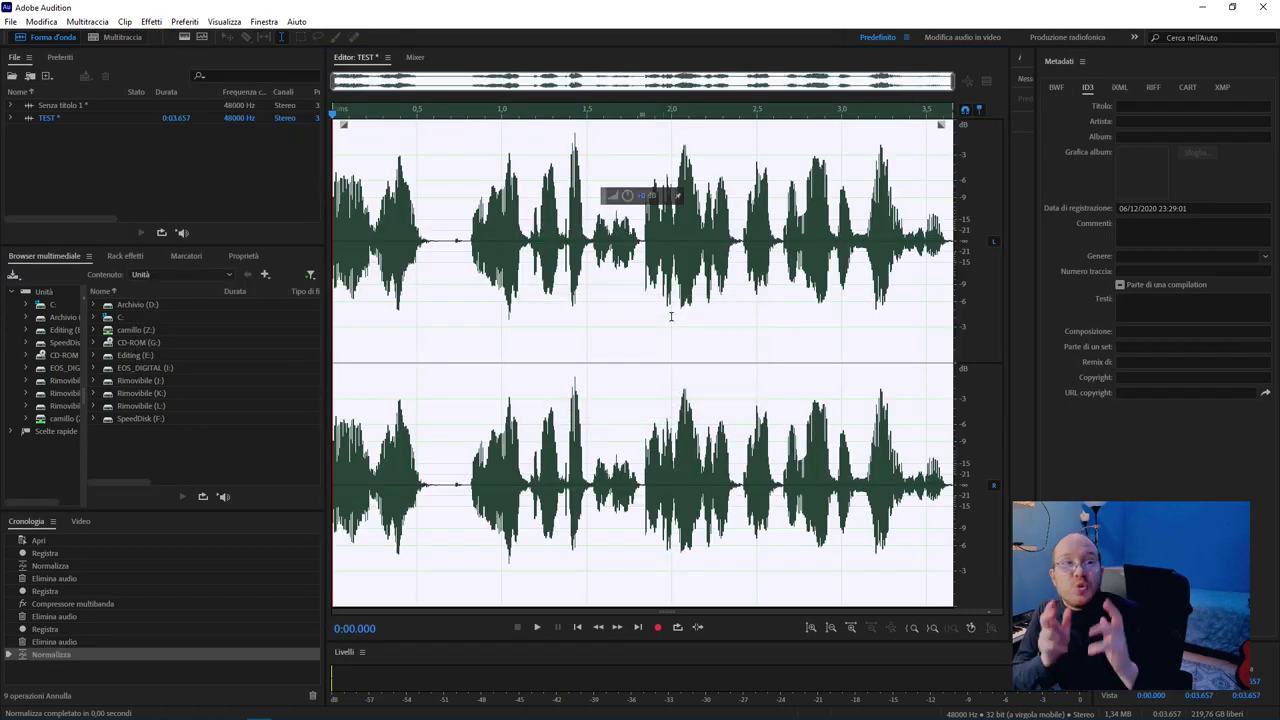
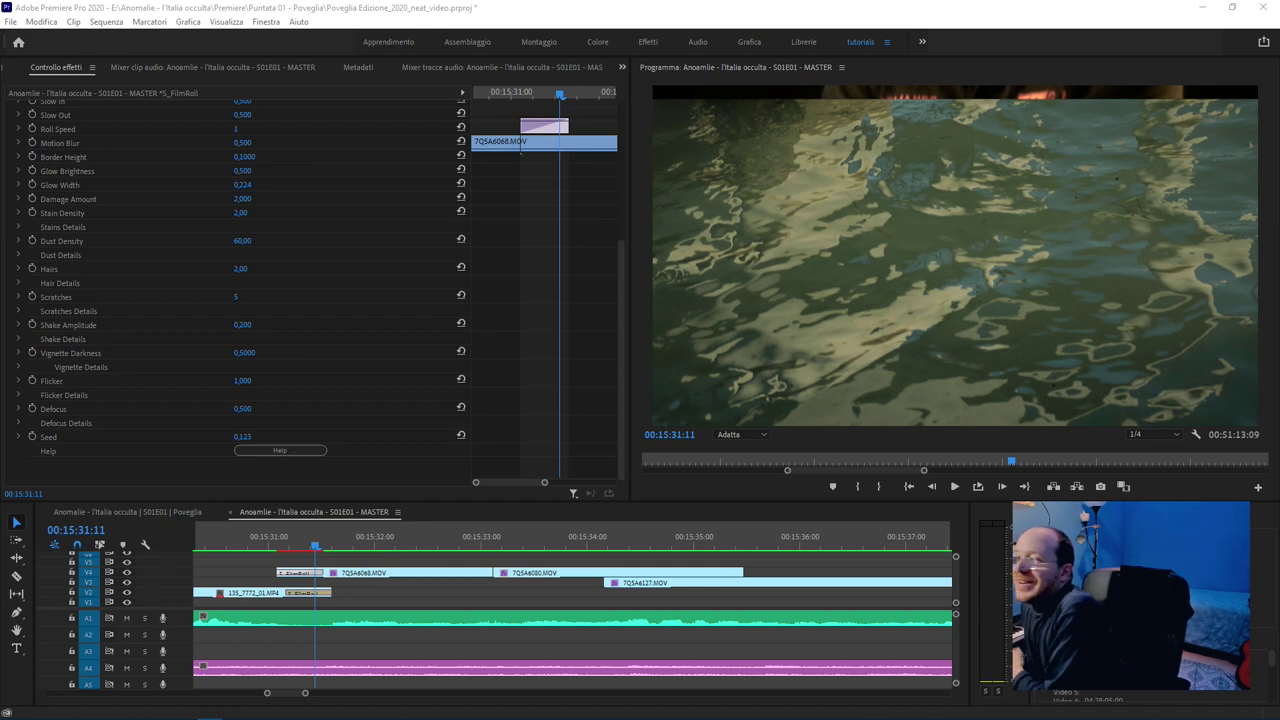
- Switch to Adobe Premiere Pro and select and copy the 7QSA6127.MOV clip in the S01E01 - MASTER sequence
{"action": "left_click", "coordinate": [80, 24]}
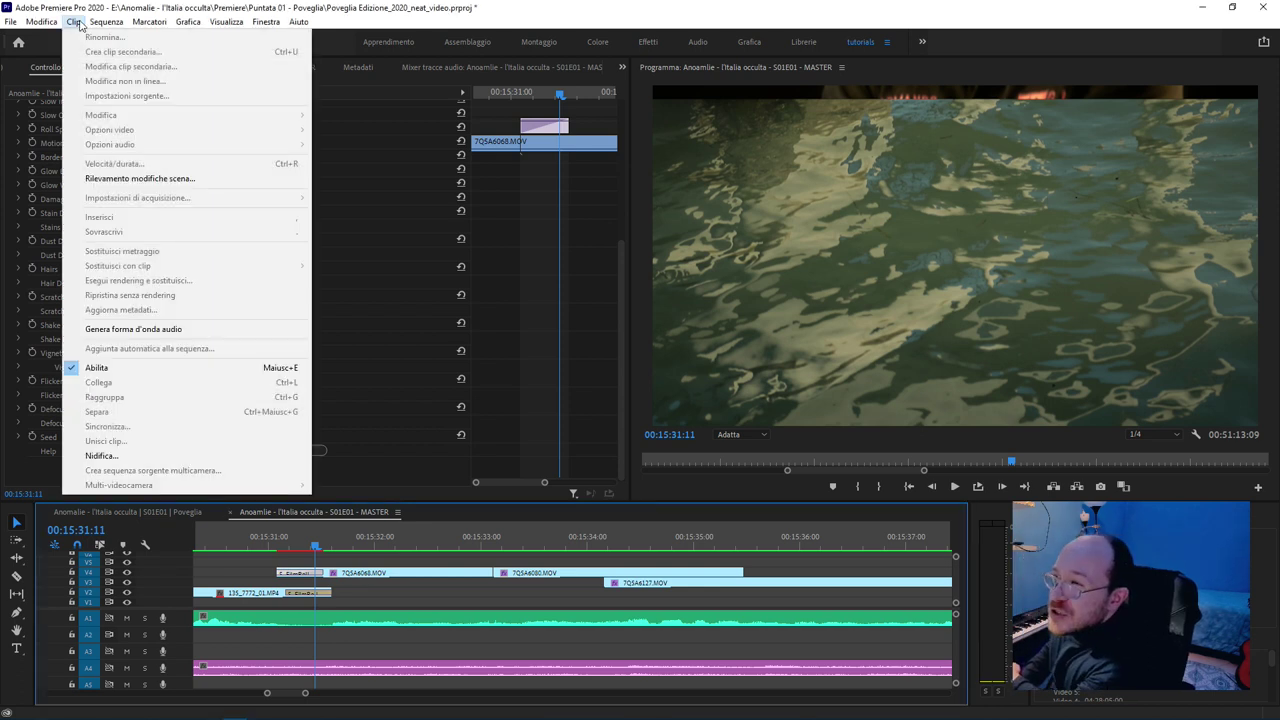
{"action": "left_click", "coordinate": [813, 563]}
{"action": "left_click_drag", "start_coordinate": [810, 568], "coordinate": [738, 582]}
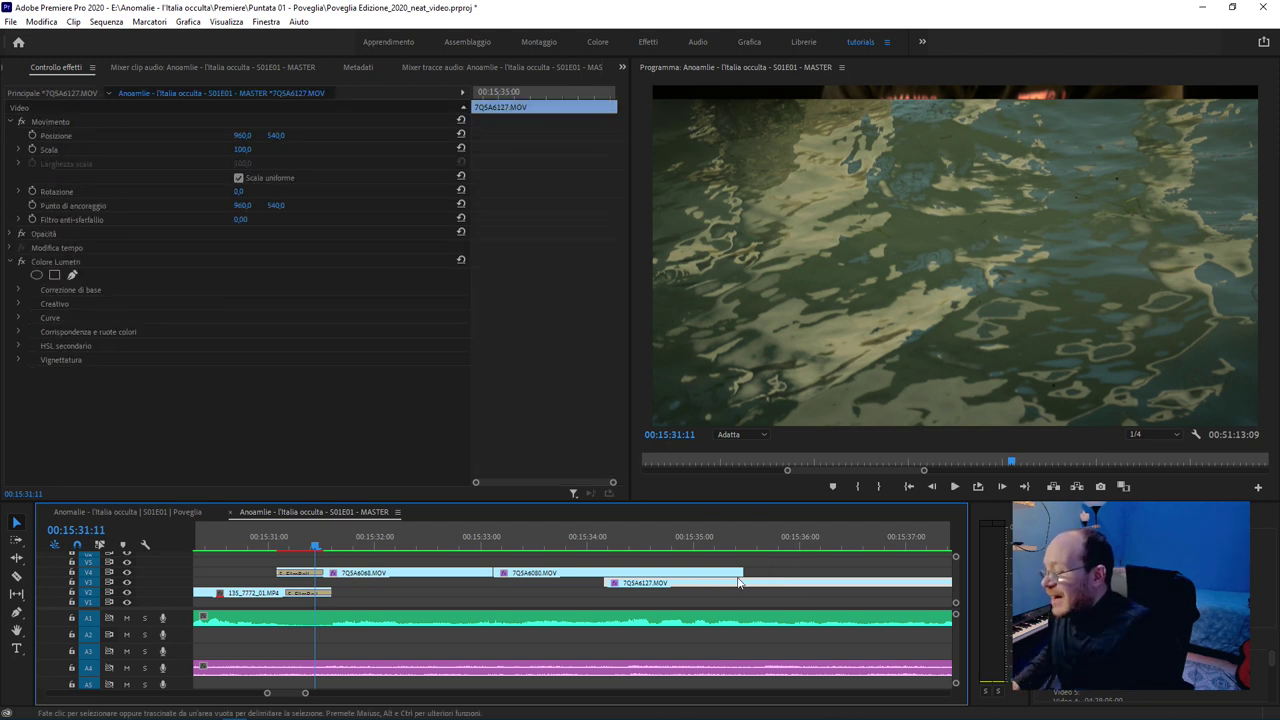
{"action": "left_click", "coordinate": [746, 602]}
{"action": "left_click", "coordinate": [772, 583]}
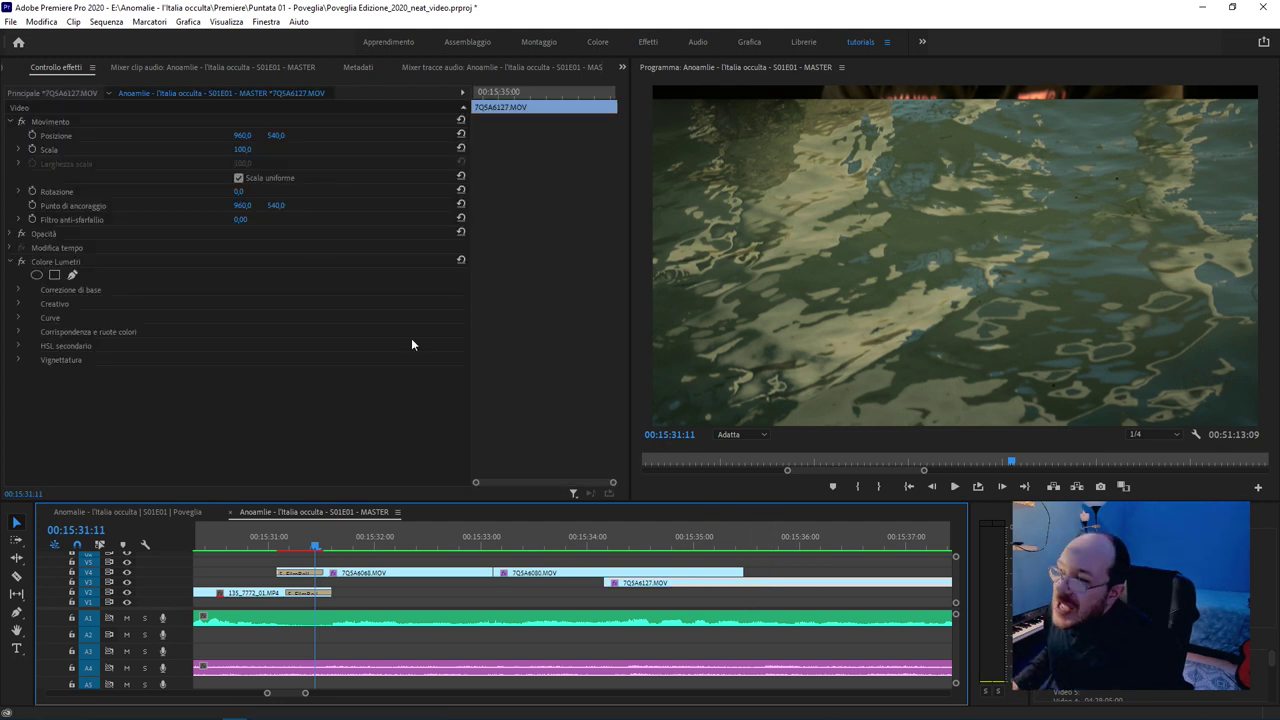
- Create a new project named "Senza titolo" in the "Puntata 01 - Poveglia" folder with the default settings
{"action": "left_click", "coordinate": [106, 21]}
{"action": "mouse_move", "coordinate": [41, 21]}
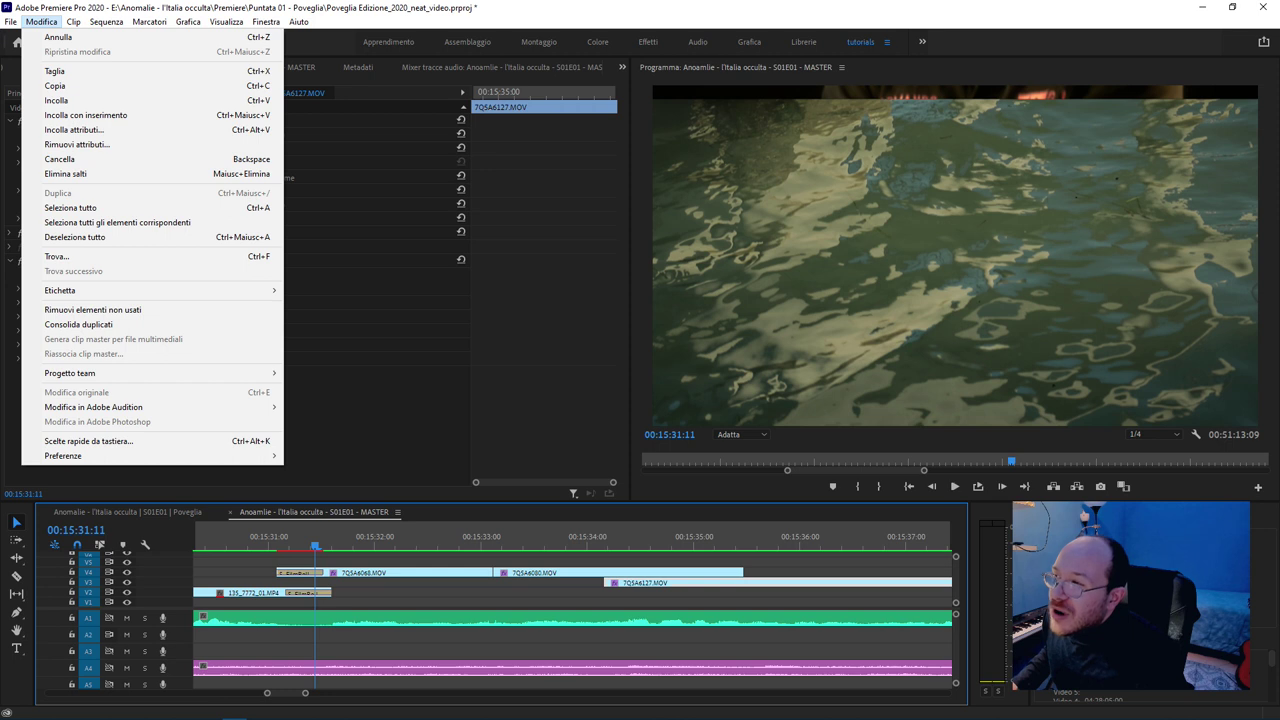
{"action": "left_click", "coordinate": [41, 21]}
{"action": "left_click", "coordinate": [12, 22]}
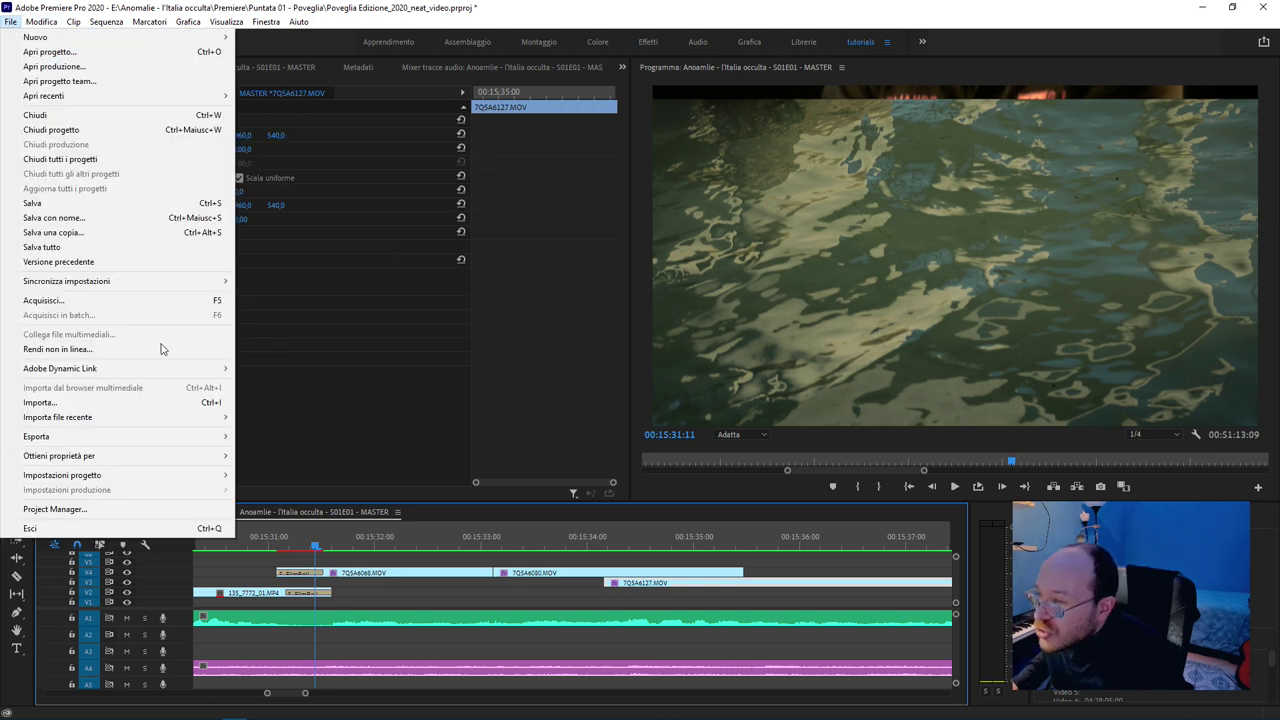
{"action": "mouse_move", "coordinate": [84, 44]}
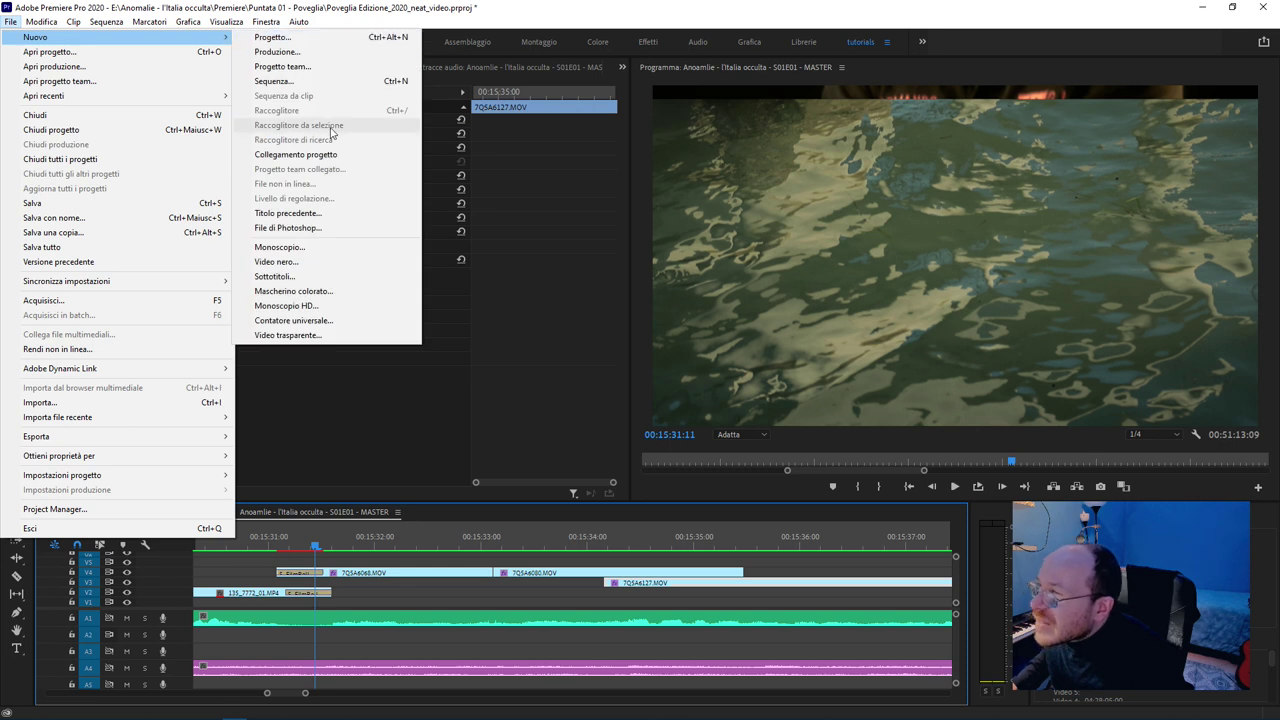
{"action": "left_click", "coordinate": [781, 259]}
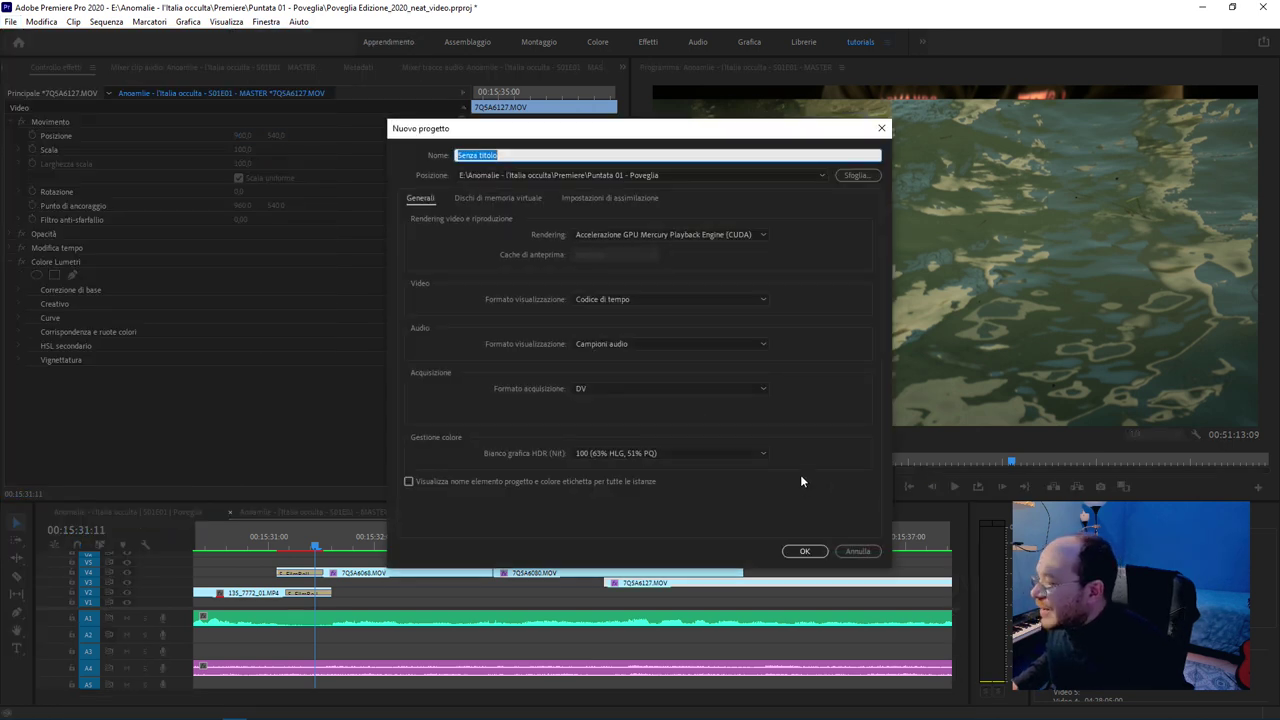
{"action": "left_click", "coordinate": [806, 551]}
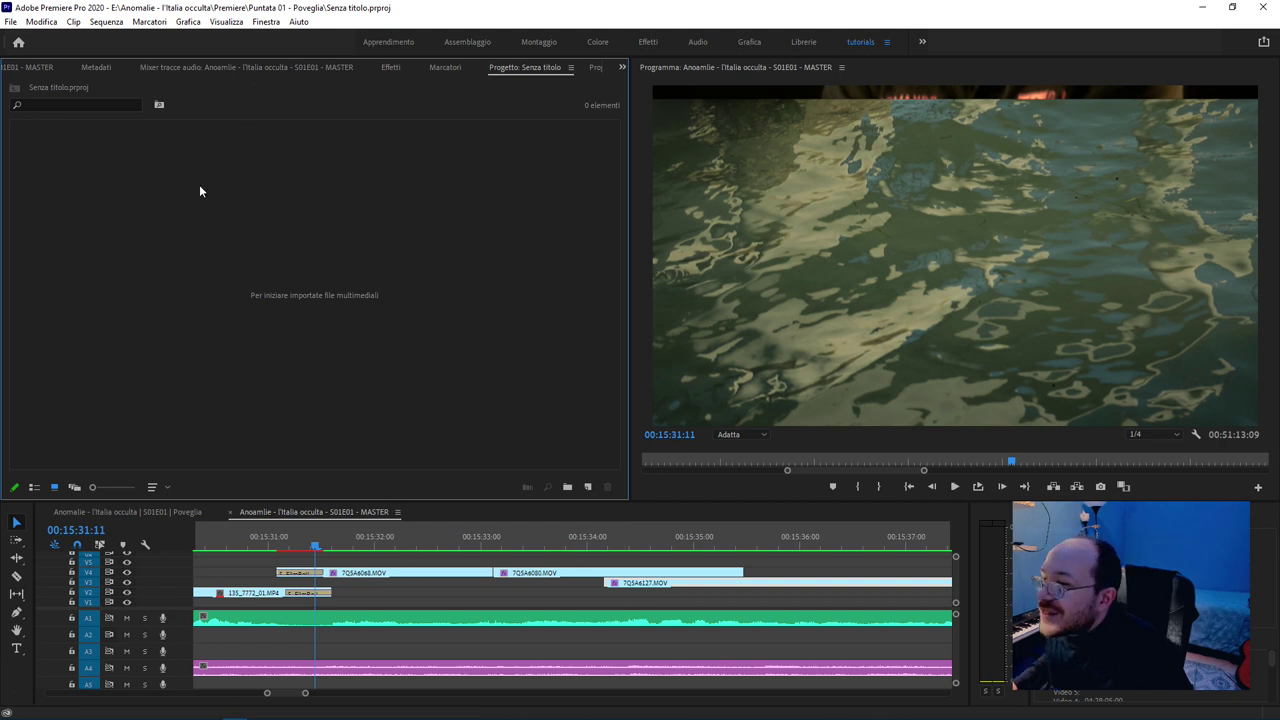
- Create a new sequence named "Sequenza 01" with the XDCAM EX 1080p25 (HQ) preset
{"action": "right_click", "coordinate": [165, 181]}
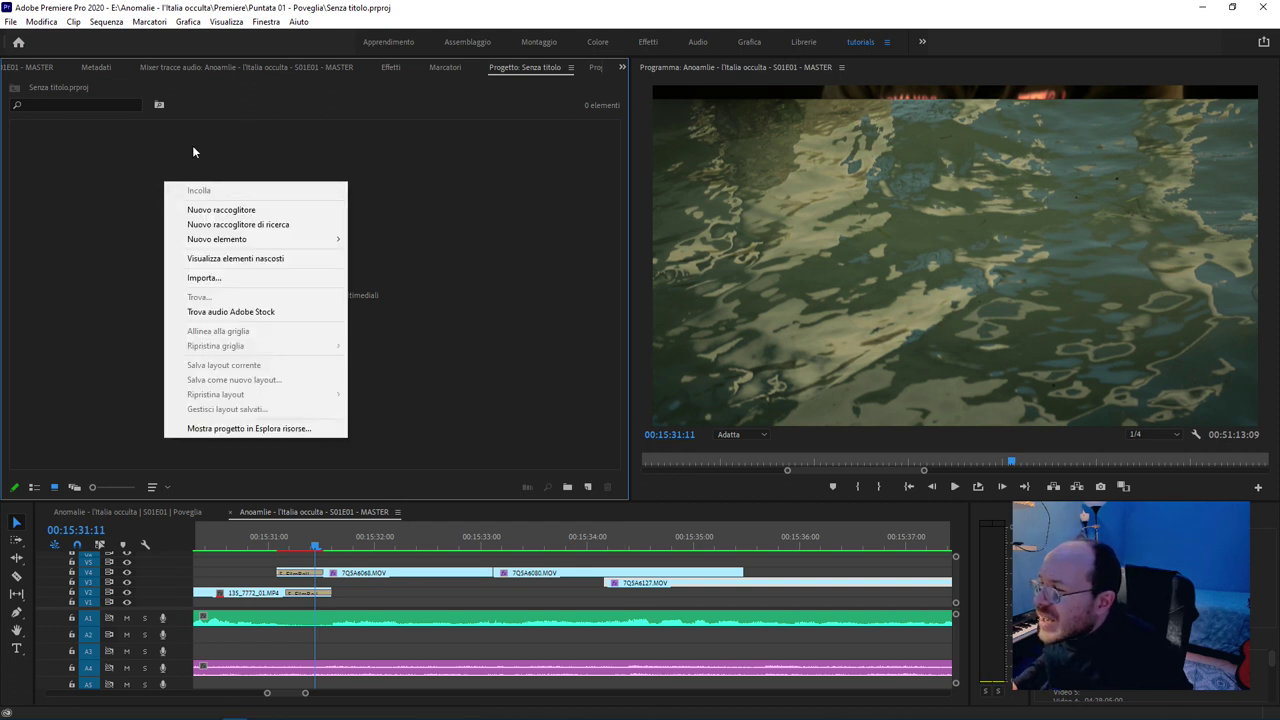
{"action": "left_click", "coordinate": [187, 147]}
{"action": "right_click", "coordinate": [187, 147]}
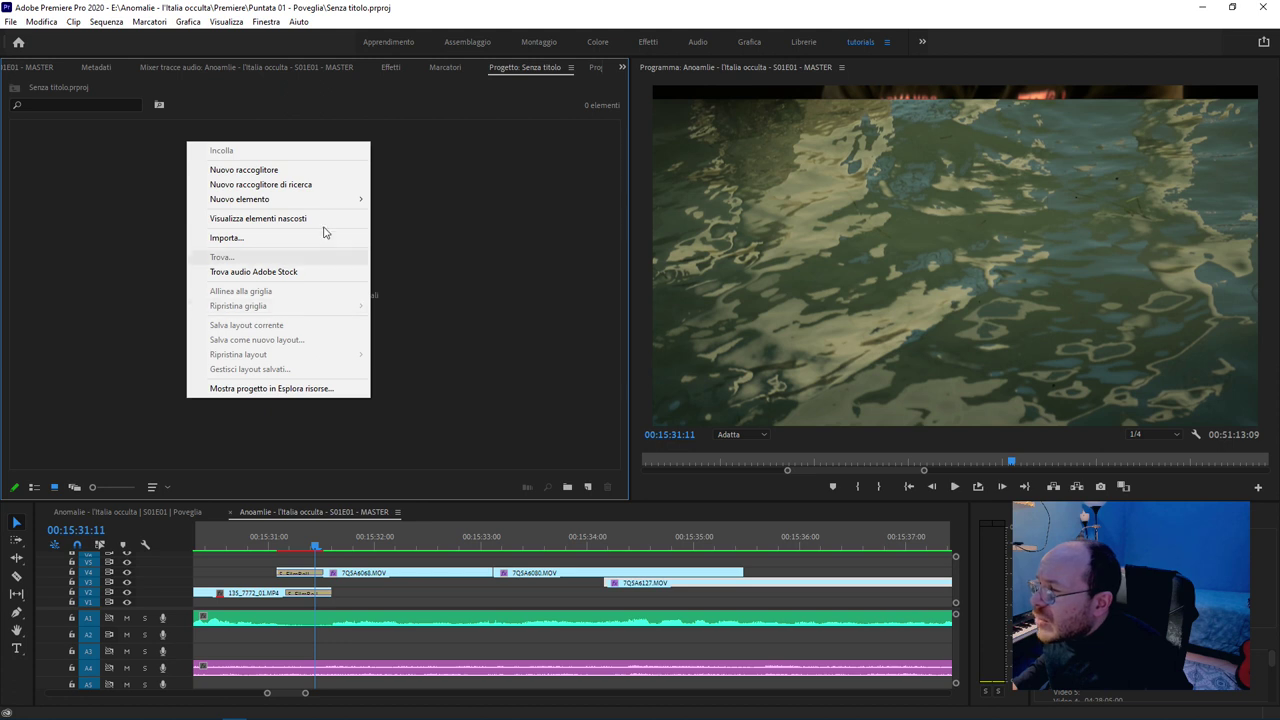
{"action": "mouse_move", "coordinate": [330, 205]}
{"action": "left_click", "coordinate": [405, 199]}
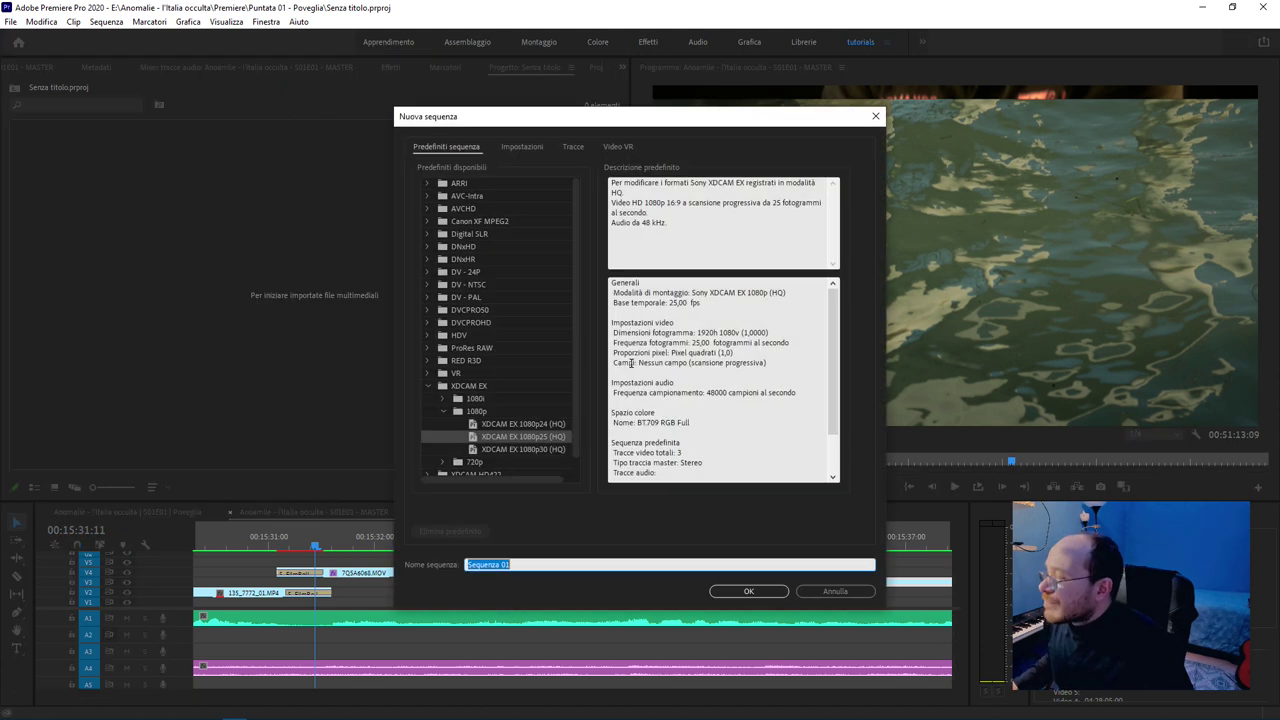
{"action": "left_click", "coordinate": [748, 591]}
- Paste the copied clip at the start of track V1 and enlarge the program preview
{"action": "left_click_drag", "start_coordinate": [617, 543], "coordinate": [200, 545]}
{"action": "key", "text": "ctrl+v"}
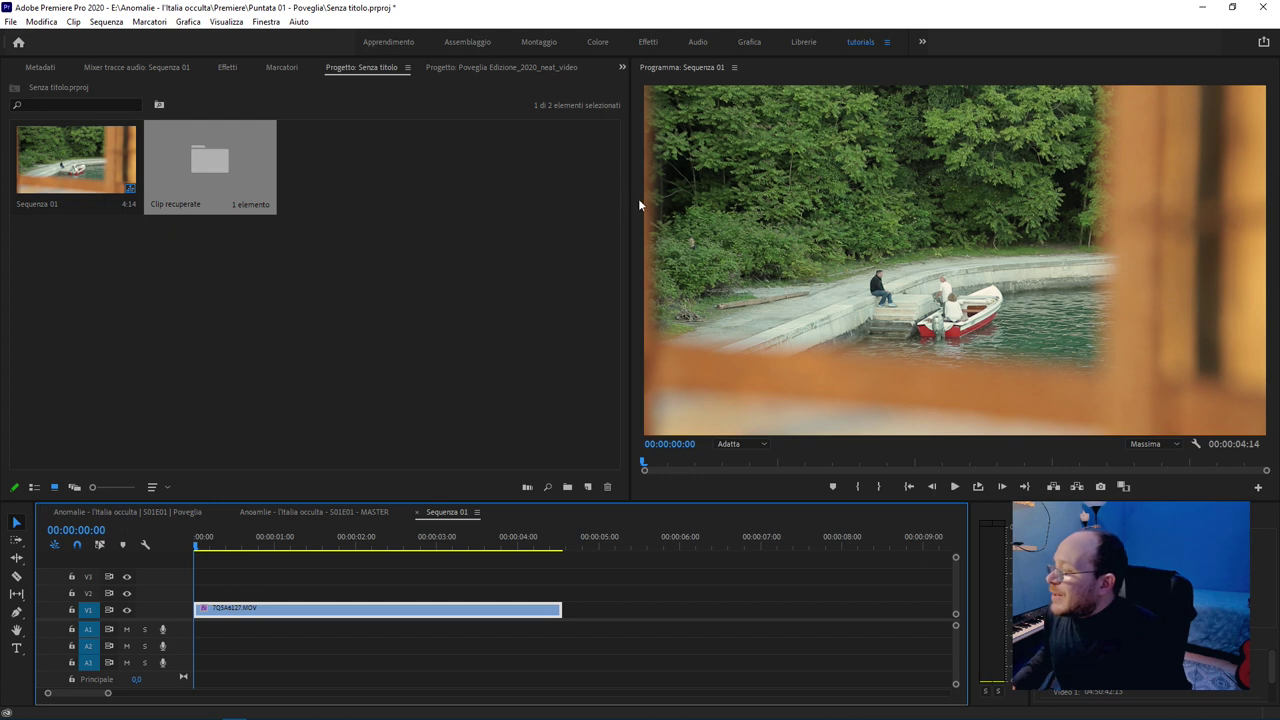
{"action": "left_click_drag", "start_coordinate": [630, 199], "coordinate": [331, 200]}
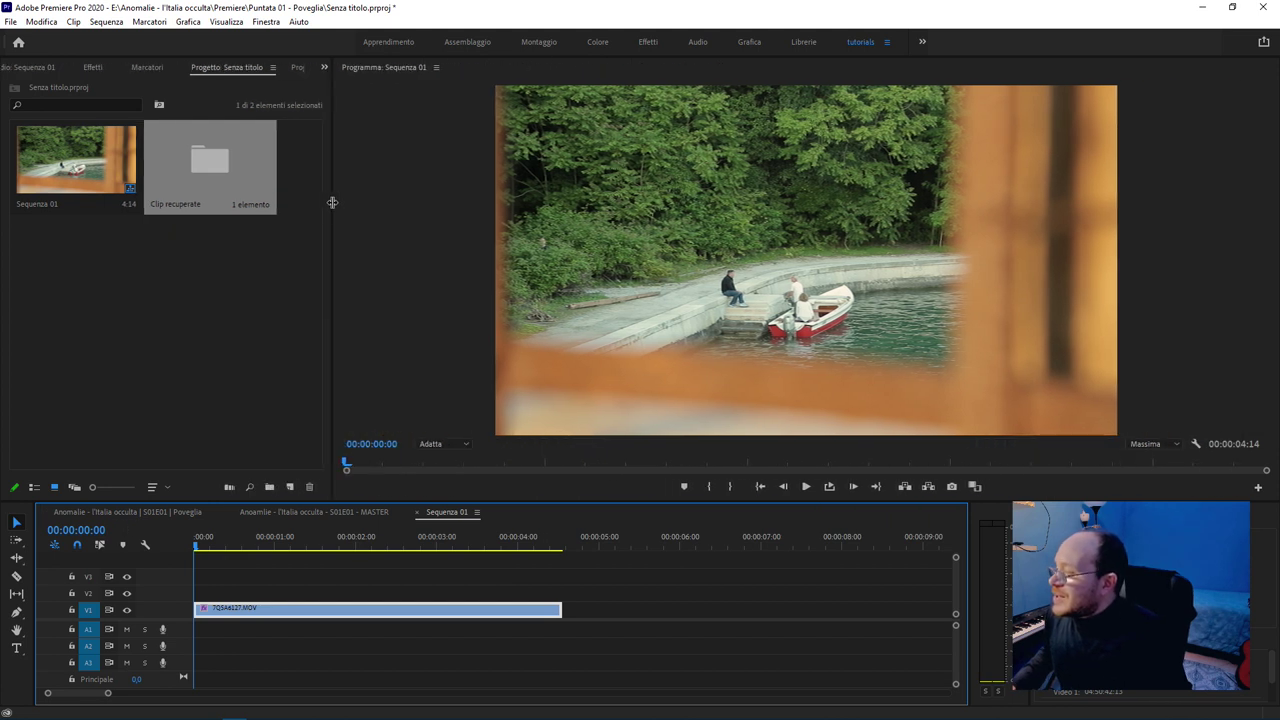
{"action": "left_click_drag", "start_coordinate": [469, 530], "coordinate": [321, 511]}
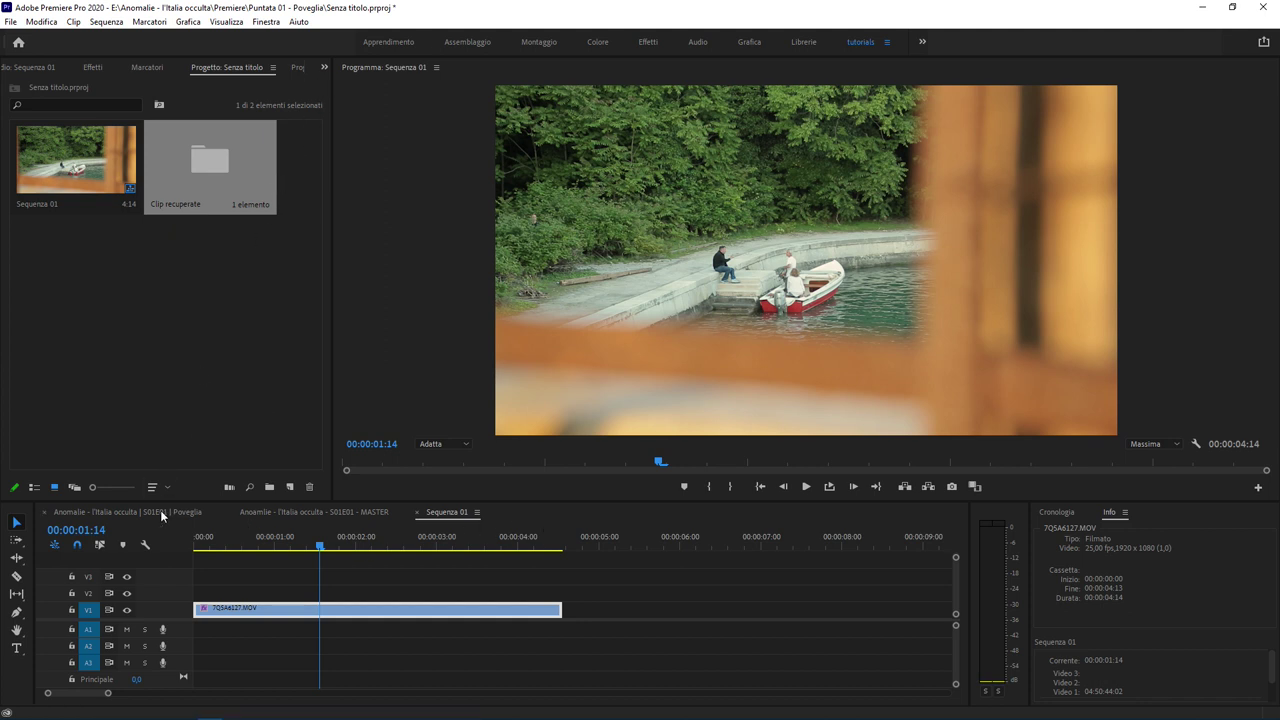
- Browse the video effects categories, including Utilità and Video, for the reframing effect
{"action": "left_click", "coordinate": [324, 67]}
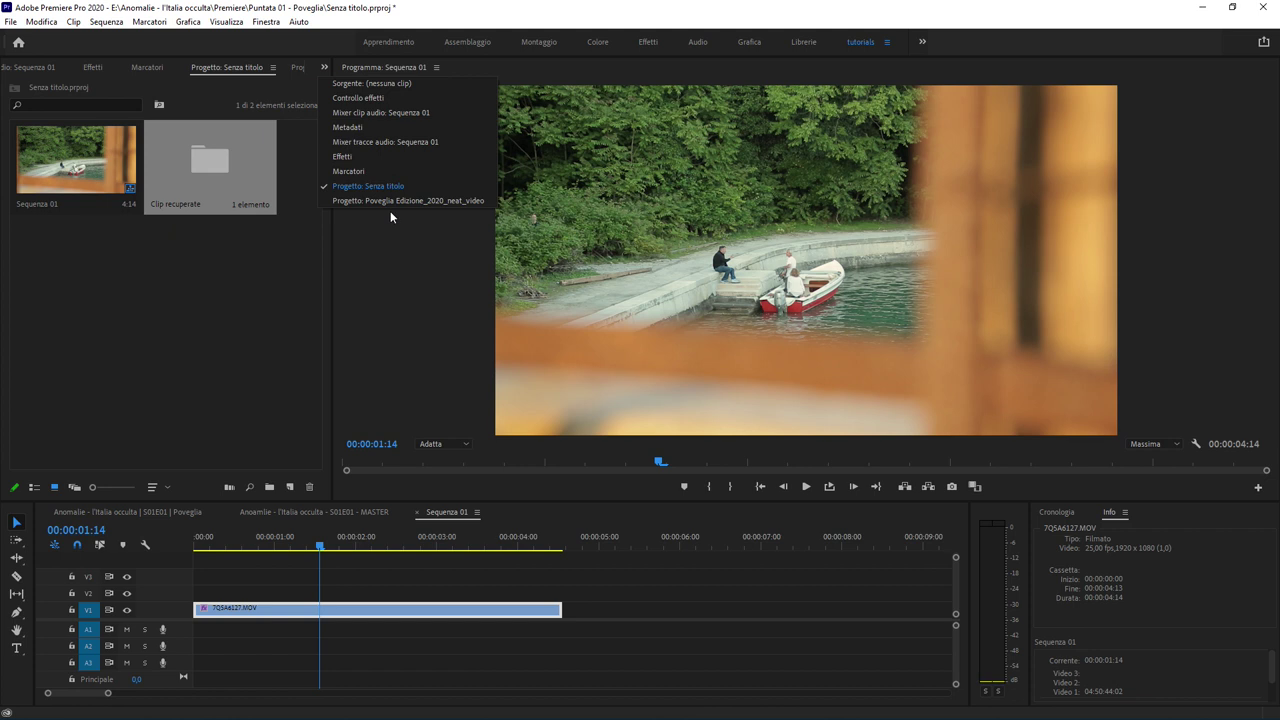
{"action": "left_click", "coordinate": [400, 156]}
{"action": "left_click", "coordinate": [124, 80]}
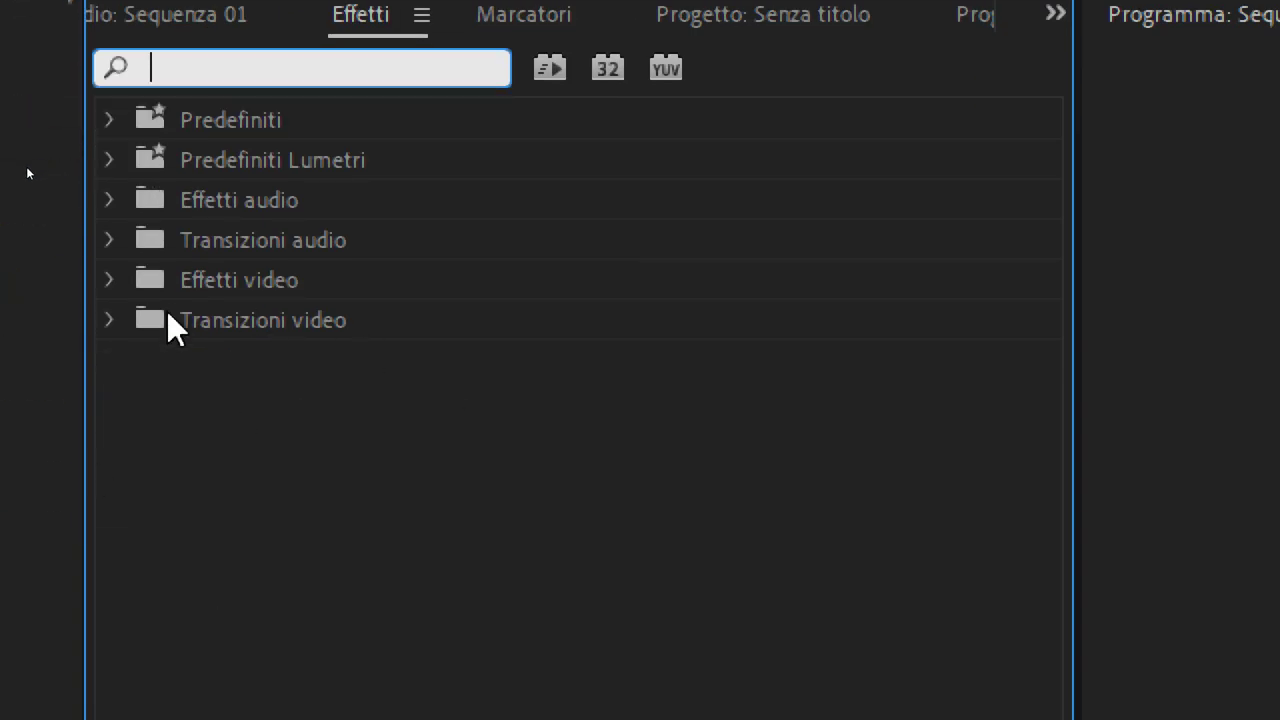
{"action": "left_click", "coordinate": [111, 283]}
{"action": "scroll", "coordinate": [170, 360], "scroll_direction": "down", "scroll_amount": 9}
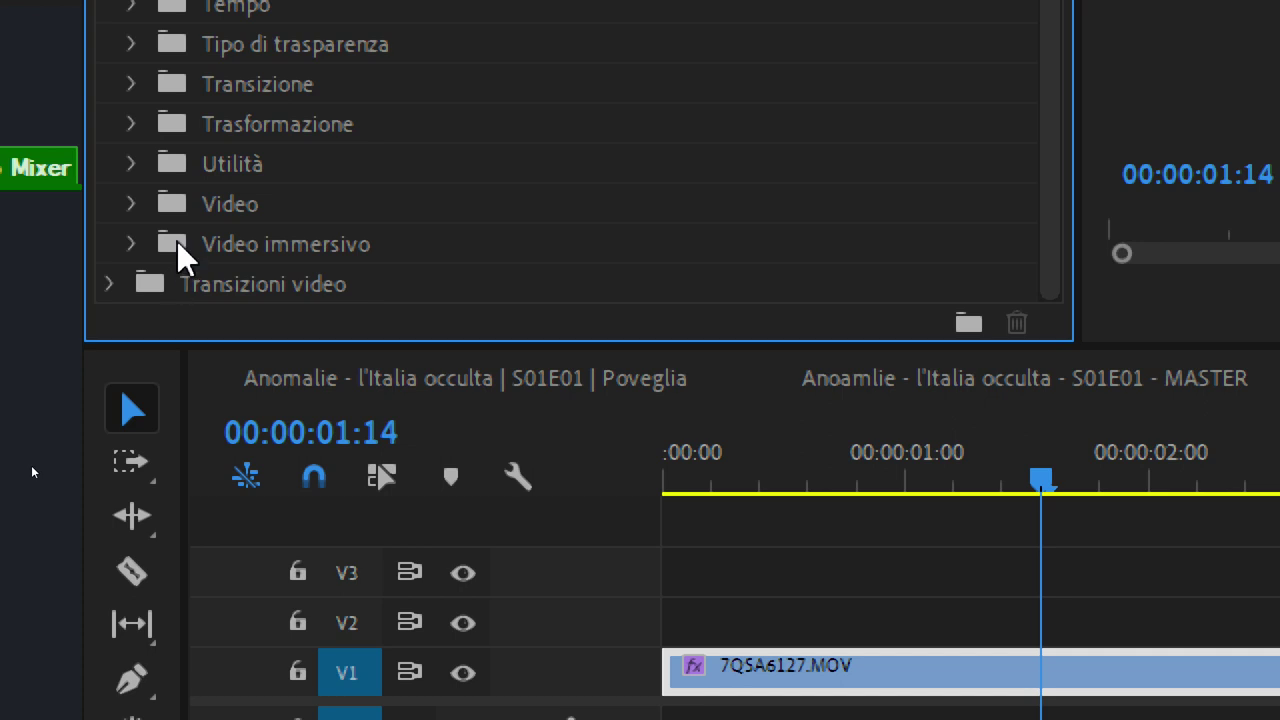
{"action": "left_click", "coordinate": [133, 163]}
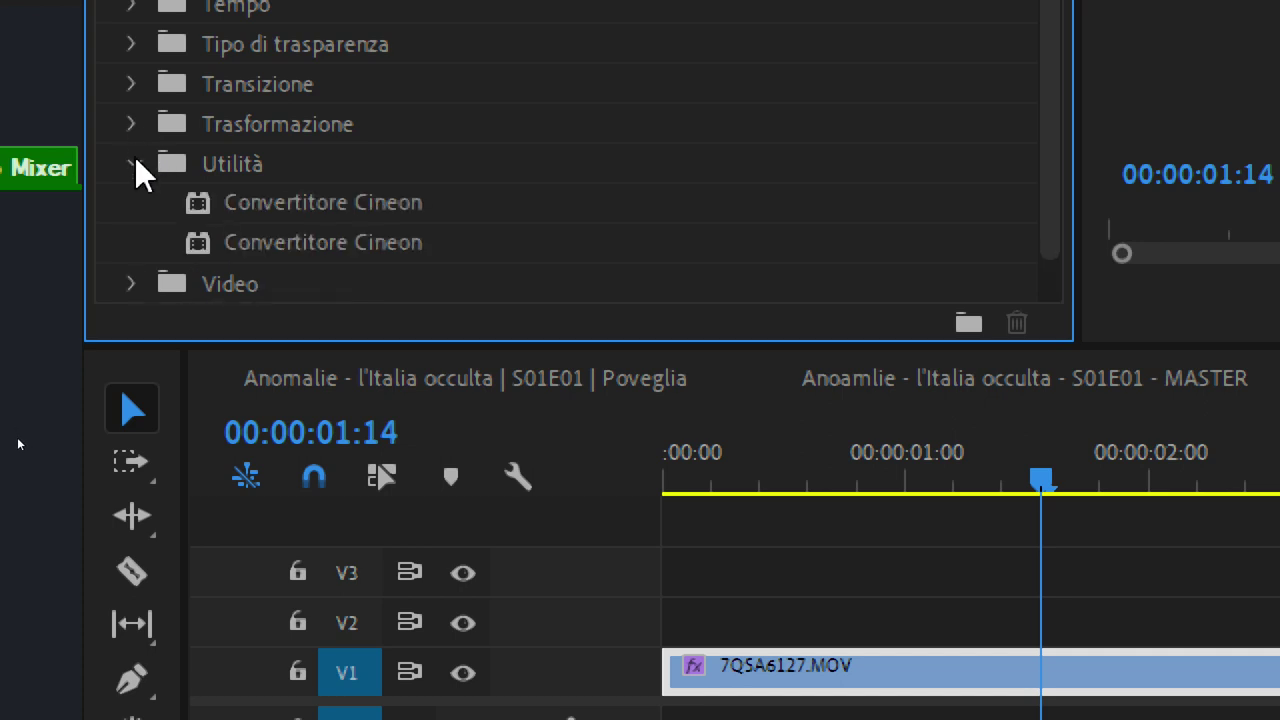
{"action": "left_click", "coordinate": [133, 163]}
{"action": "left_click", "coordinate": [134, 200]}
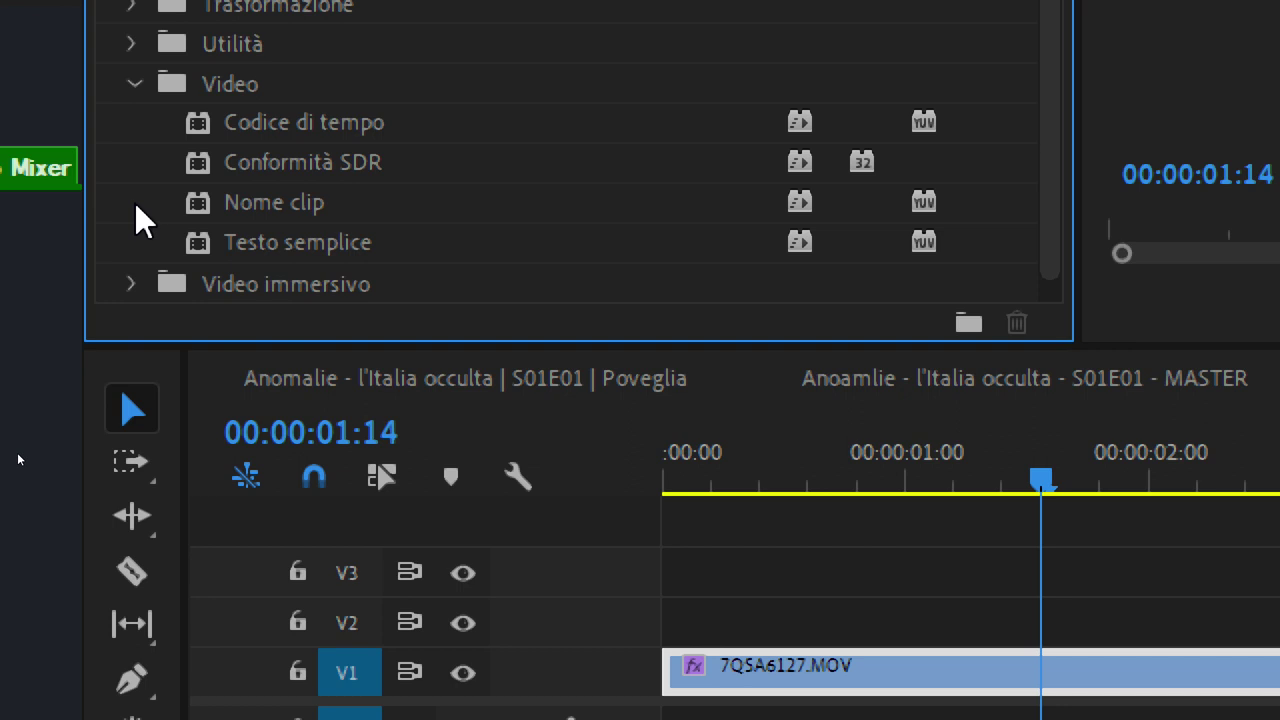
{"action": "scroll", "coordinate": [134, 201], "scroll_direction": "down", "scroll_amount": 1}
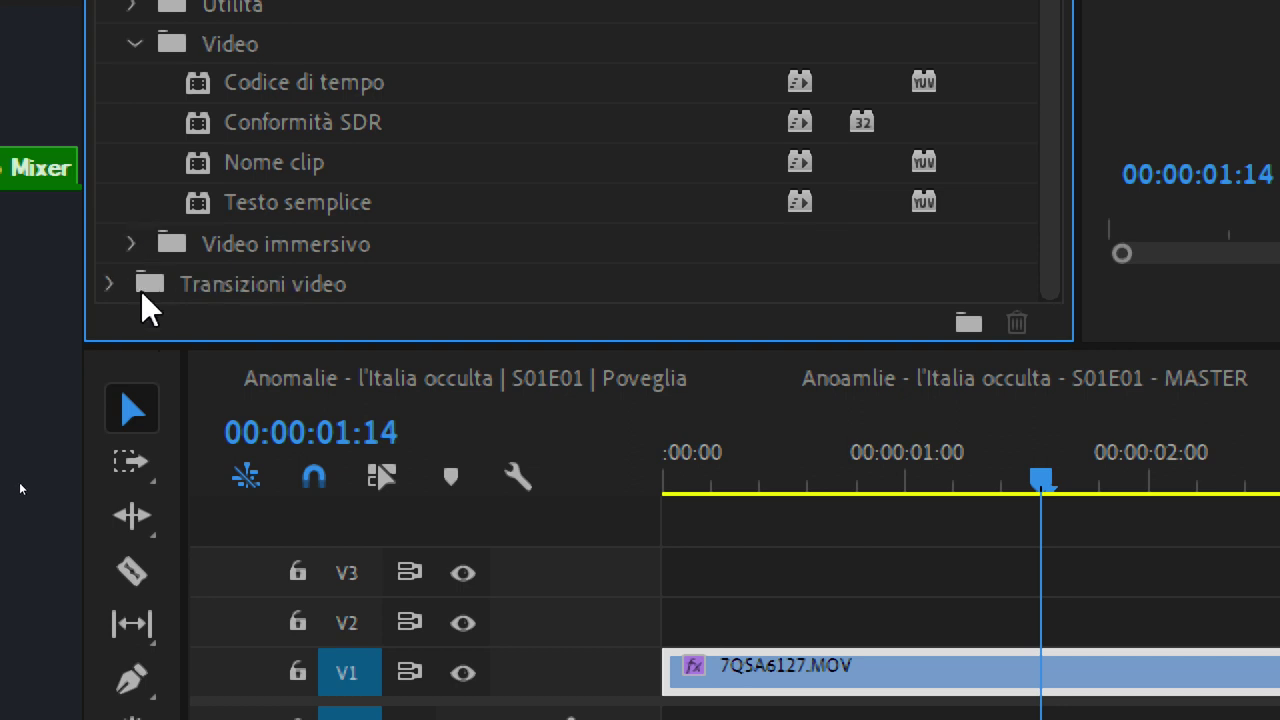
{"action": "scroll", "coordinate": [142, 252], "scroll_direction": "up", "scroll_amount": 7}
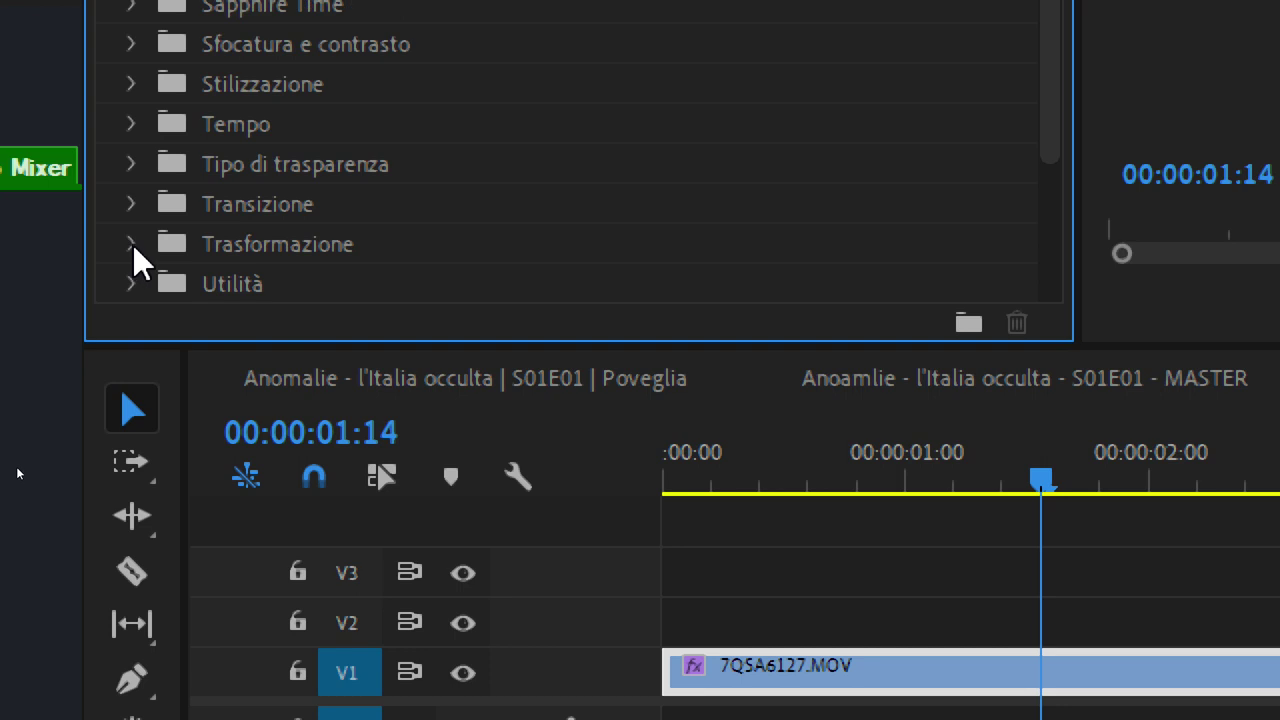
{"action": "scroll", "coordinate": [132, 243], "scroll_direction": "up", "scroll_amount": 3}
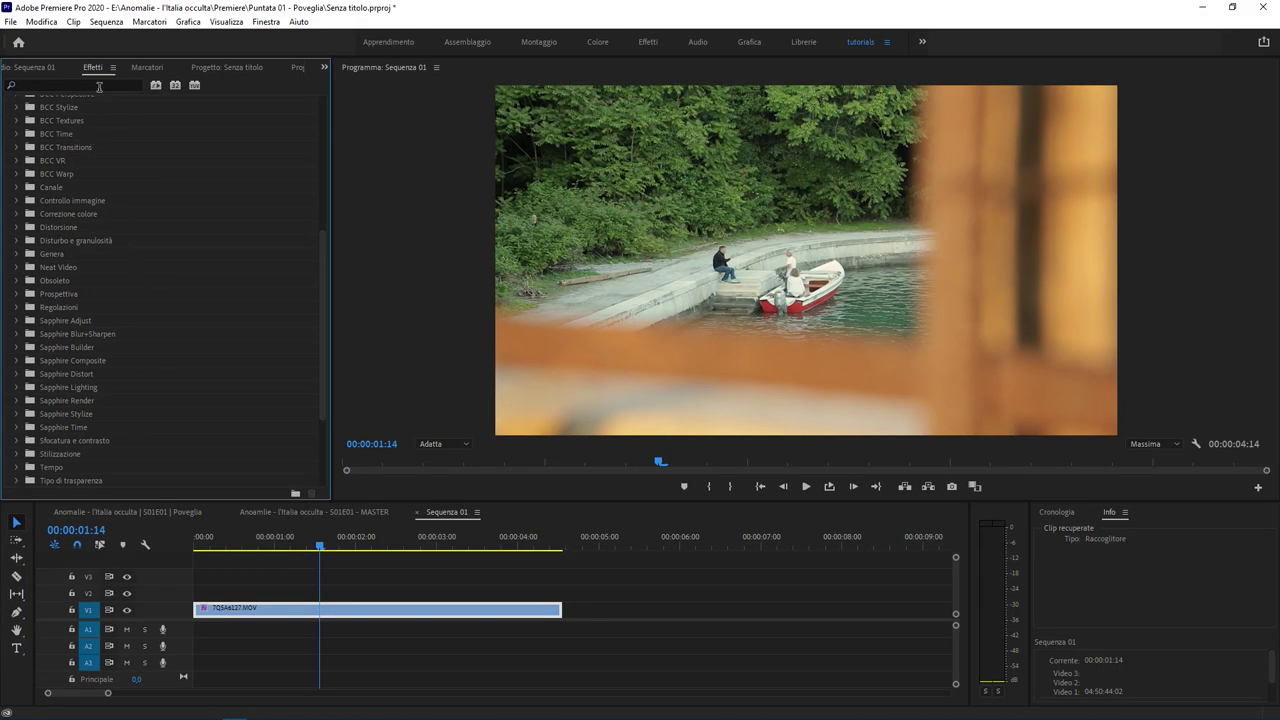
- Search the effects for "REFRA" and apply Reframe automatico to the 7QSA6127.MOV clip
{"action": "left_click", "coordinate": [99, 87]}
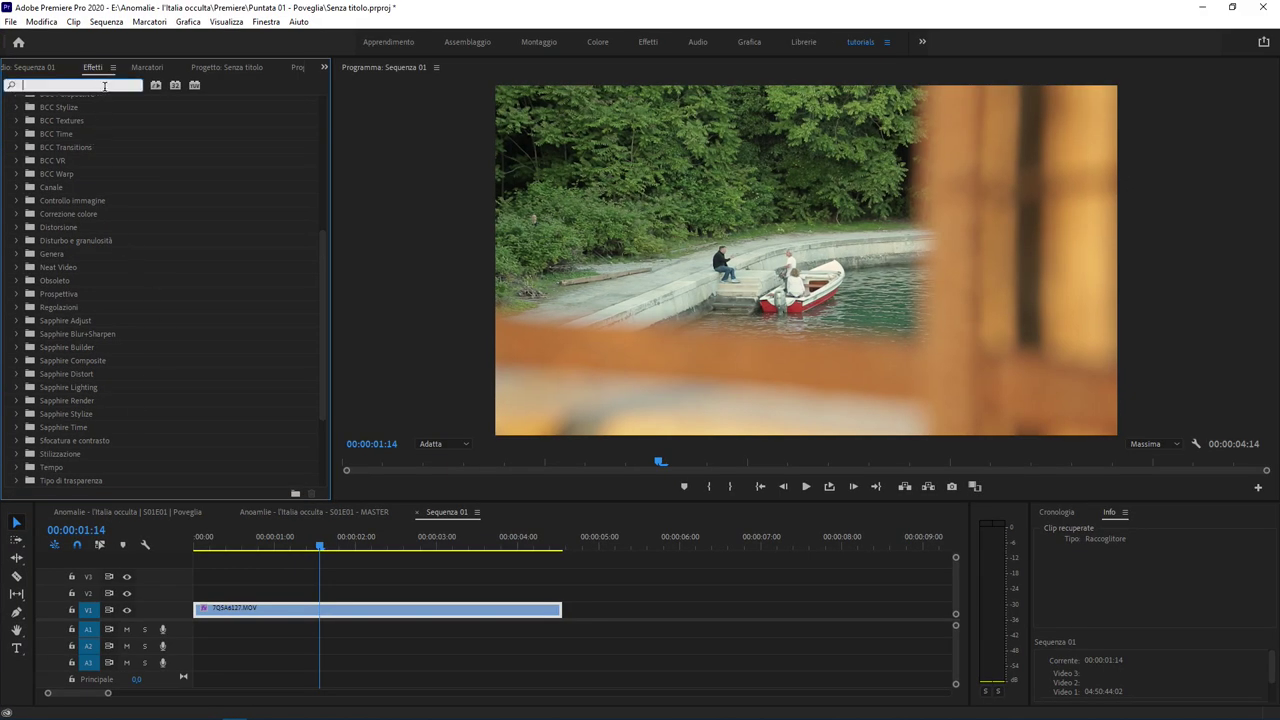
{"action": "type", "text": "REFR"}
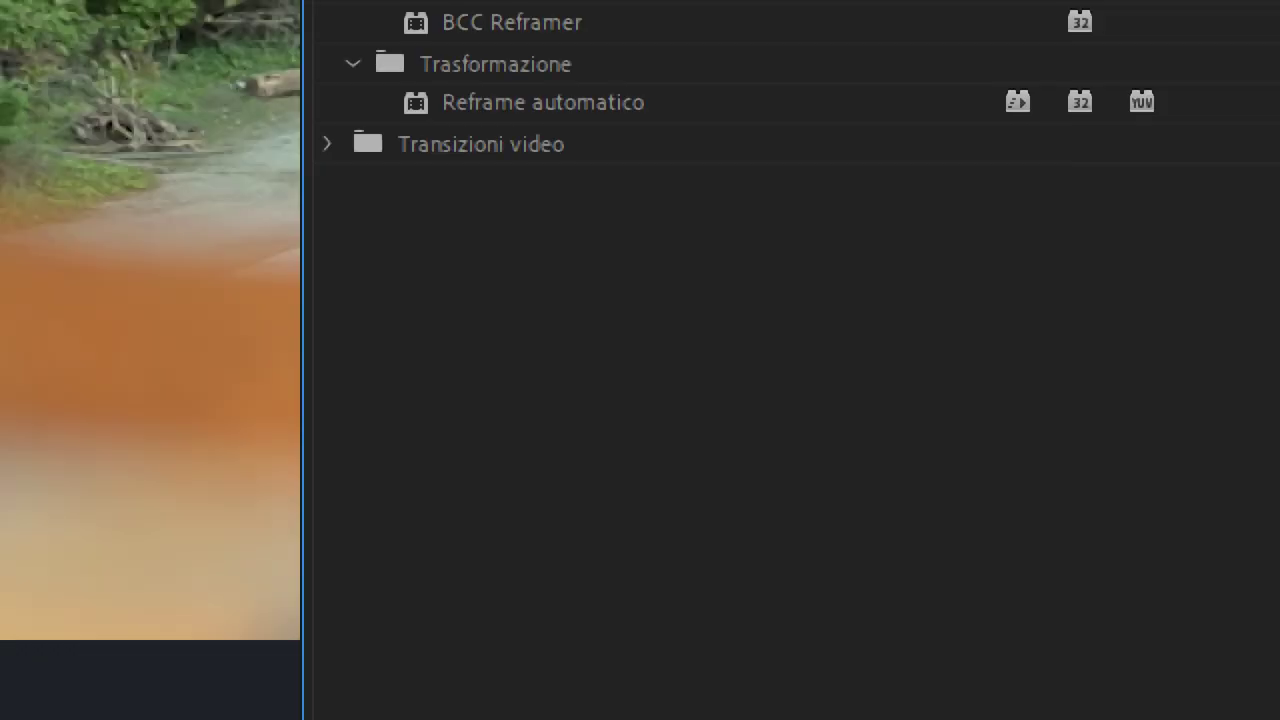
{"action": "left_click", "coordinate": [650, 106]}
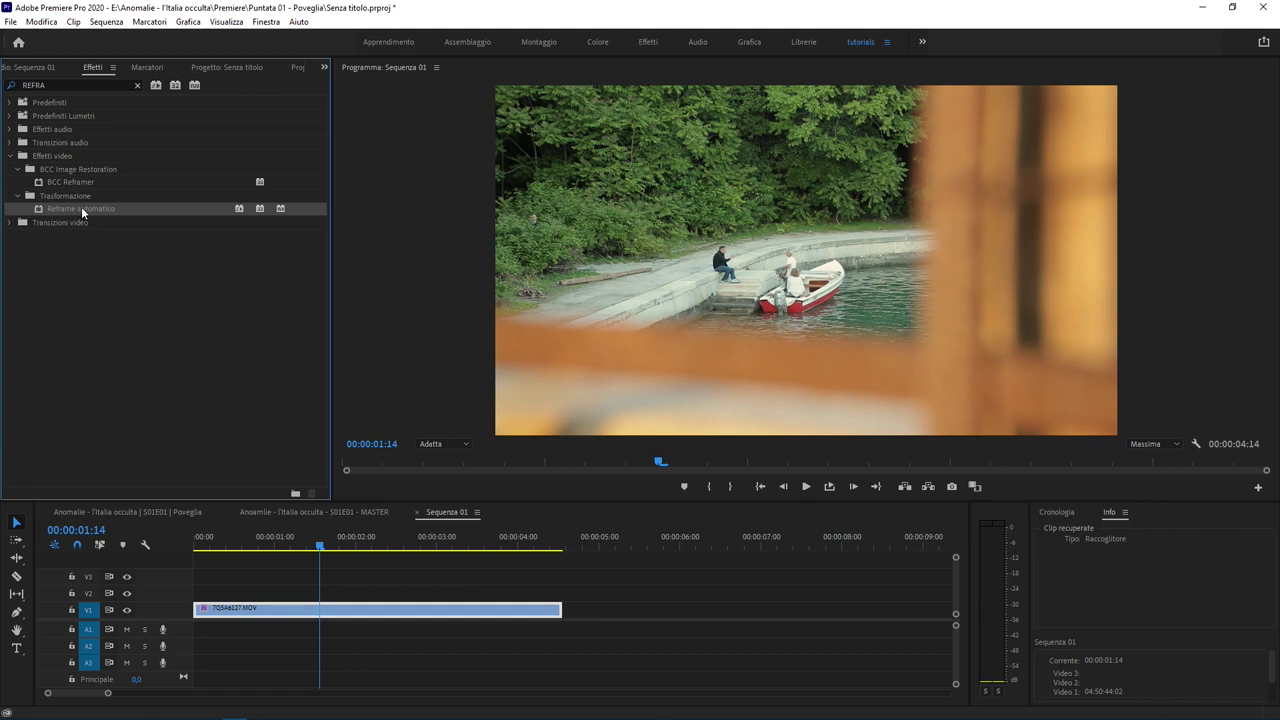
{"action": "left_click_drag", "start_coordinate": [81, 208], "coordinate": [379, 615]}
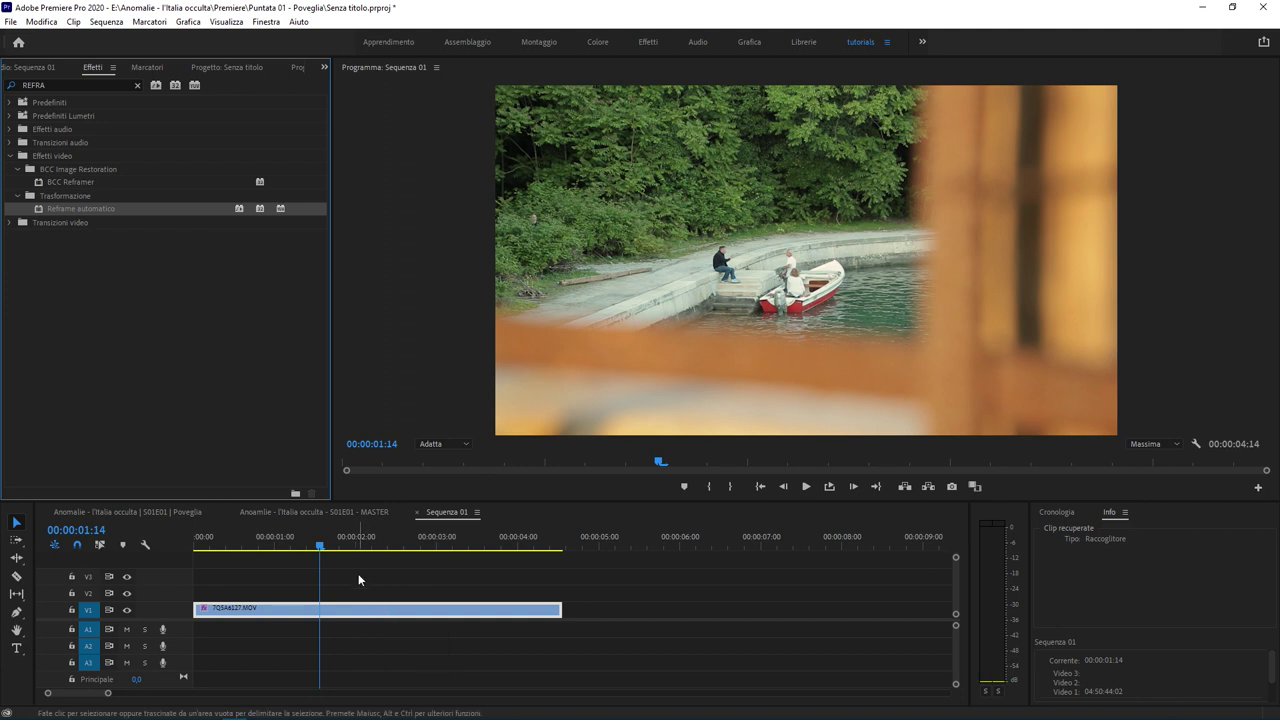
- Examine the Reframe automatico parameters in the effect controls of the 7QSA6127.MOV clip
{"action": "left_click", "coordinate": [160, 68]}
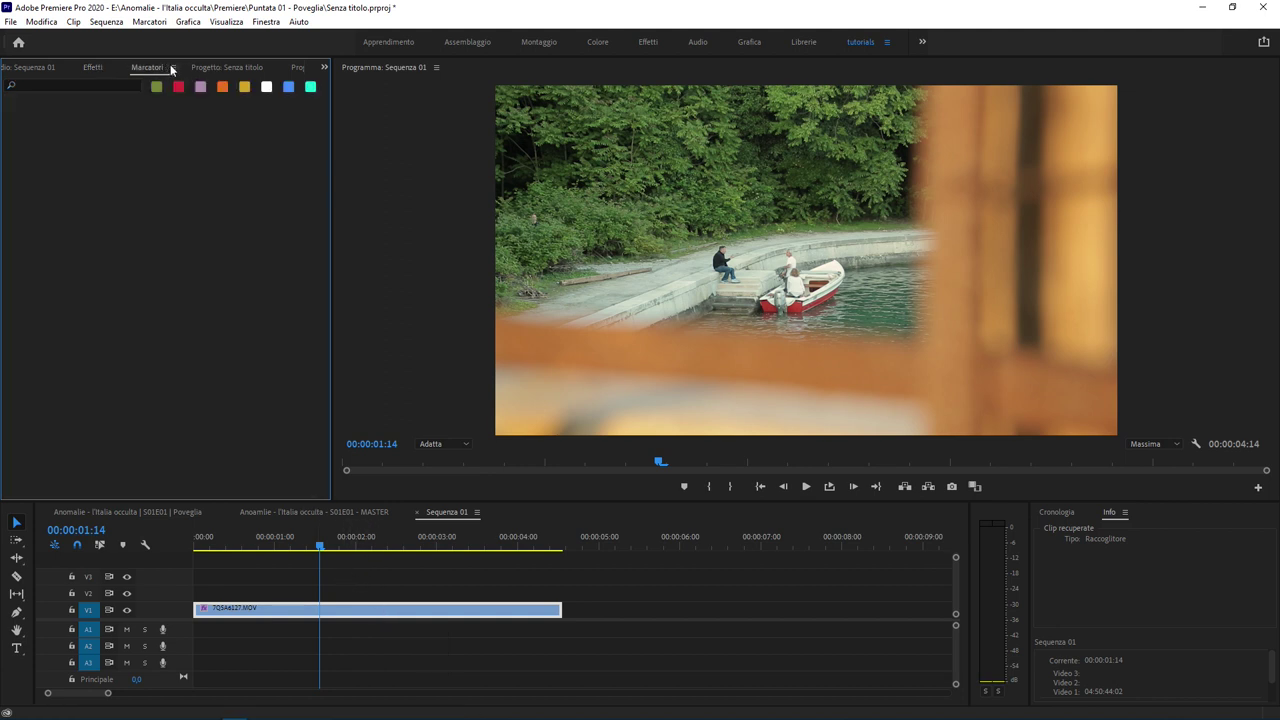
{"action": "left_click", "coordinate": [198, 67]}
{"action": "left_click", "coordinate": [299, 67]}
{"action": "left_click", "coordinate": [324, 67]}
{"action": "left_click", "coordinate": [402, 97]}
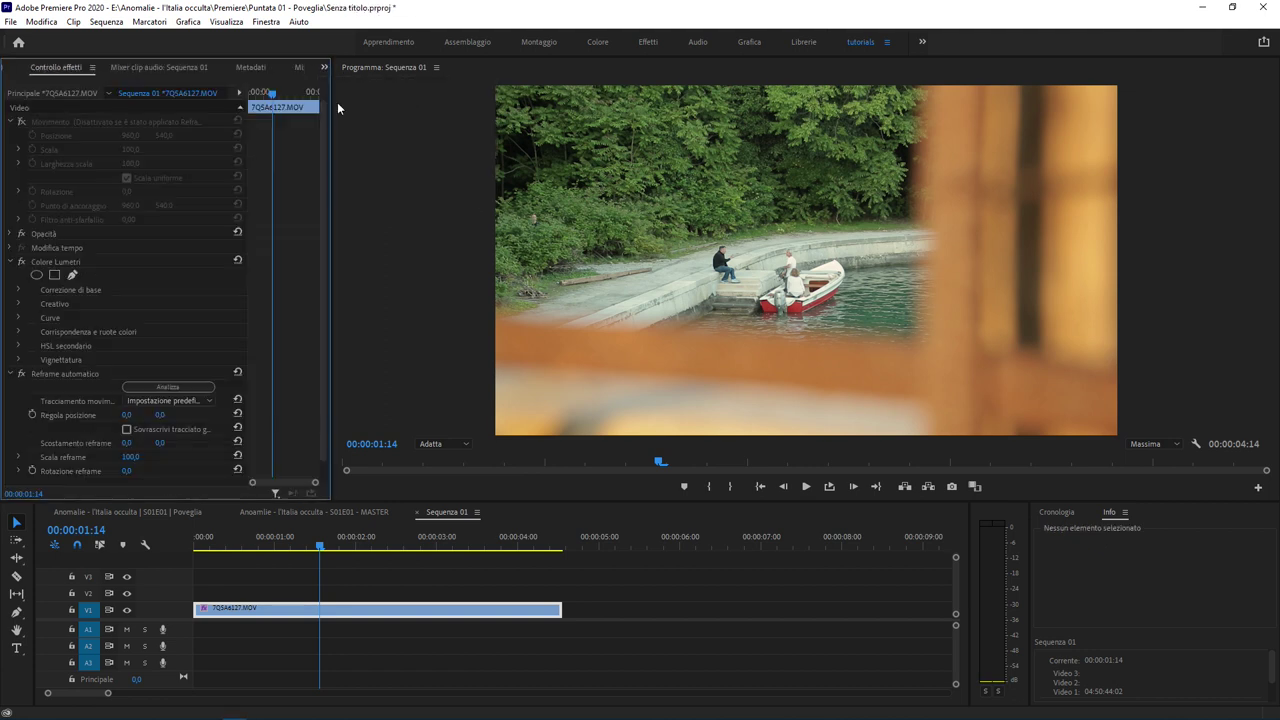
{"action": "left_click", "coordinate": [393, 610]}
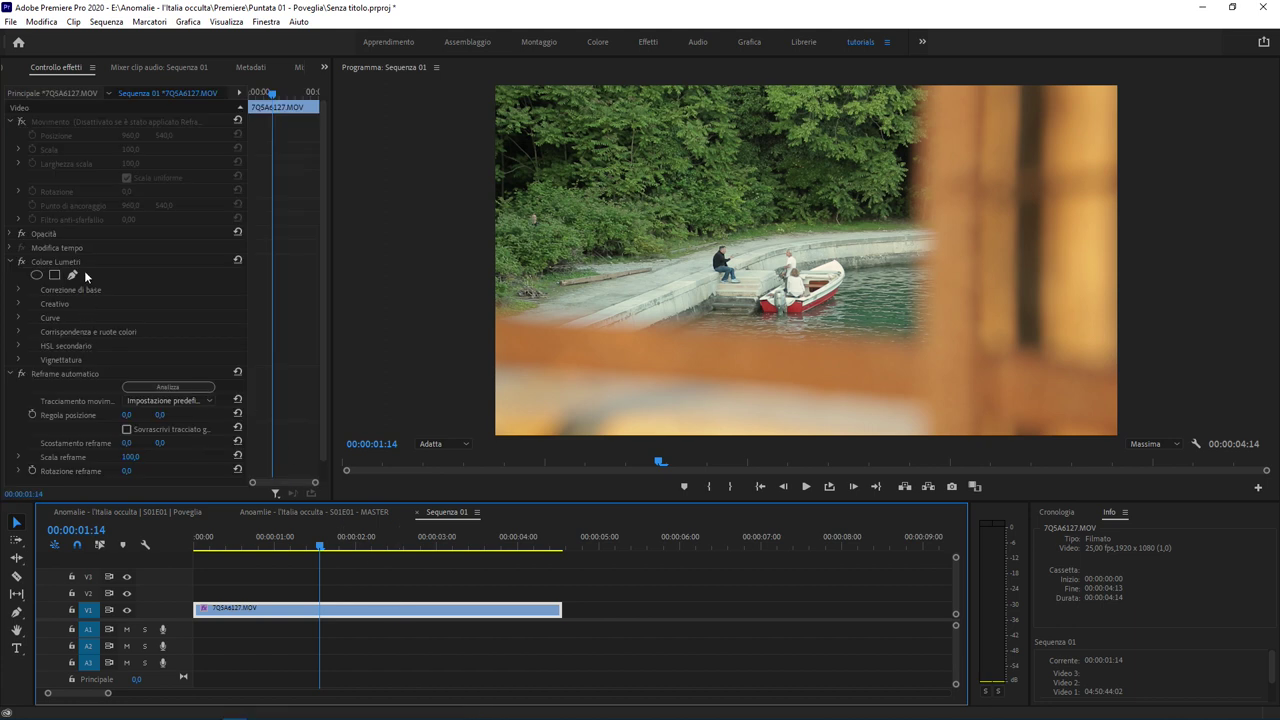
{"action": "scroll", "coordinate": [84, 270], "scroll_direction": "down", "scroll_amount": 1}
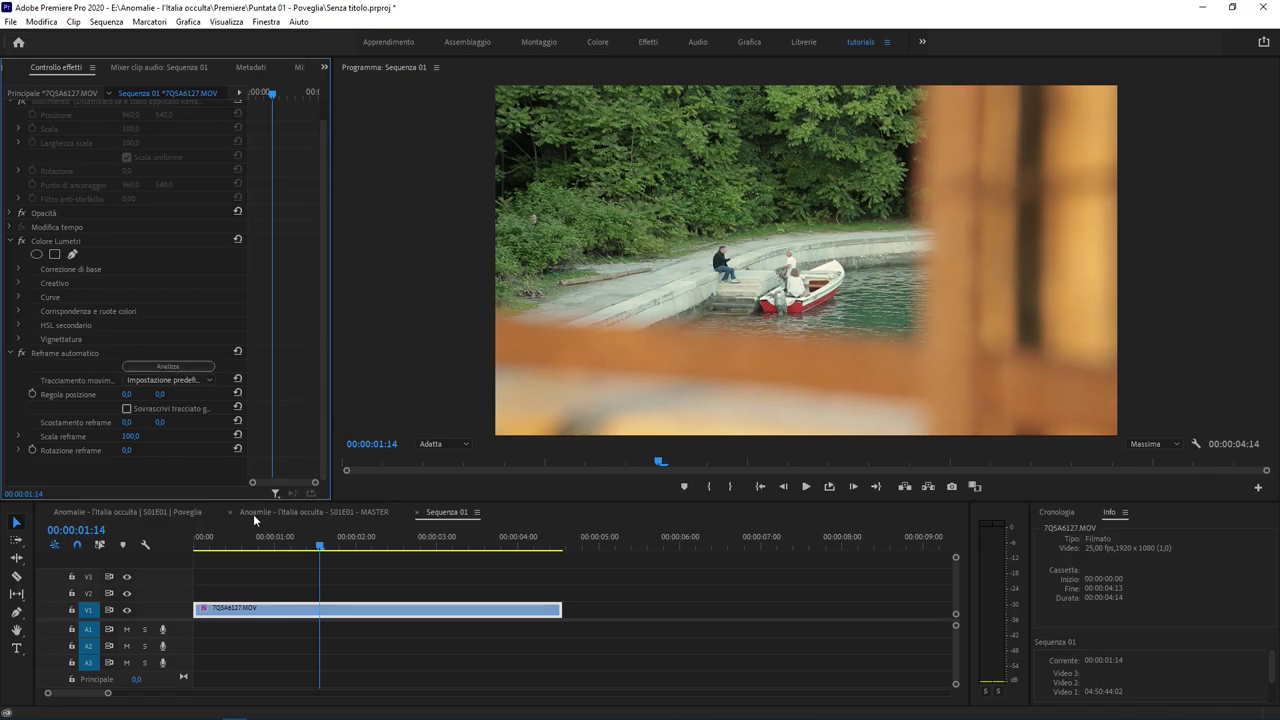
- Delete the 7QSA6127.MOV clip from Sequenza 01
{"action": "left_click_drag", "start_coordinate": [1009, 688], "coordinate": [1058, 693]}
{"action": "left_click_drag", "start_coordinate": [369, 551], "coordinate": [301, 520]}
{"action": "left_click_drag", "start_coordinate": [645, 603], "coordinate": [400, 638]}
{"action": "left_click", "coordinate": [522, 607]}
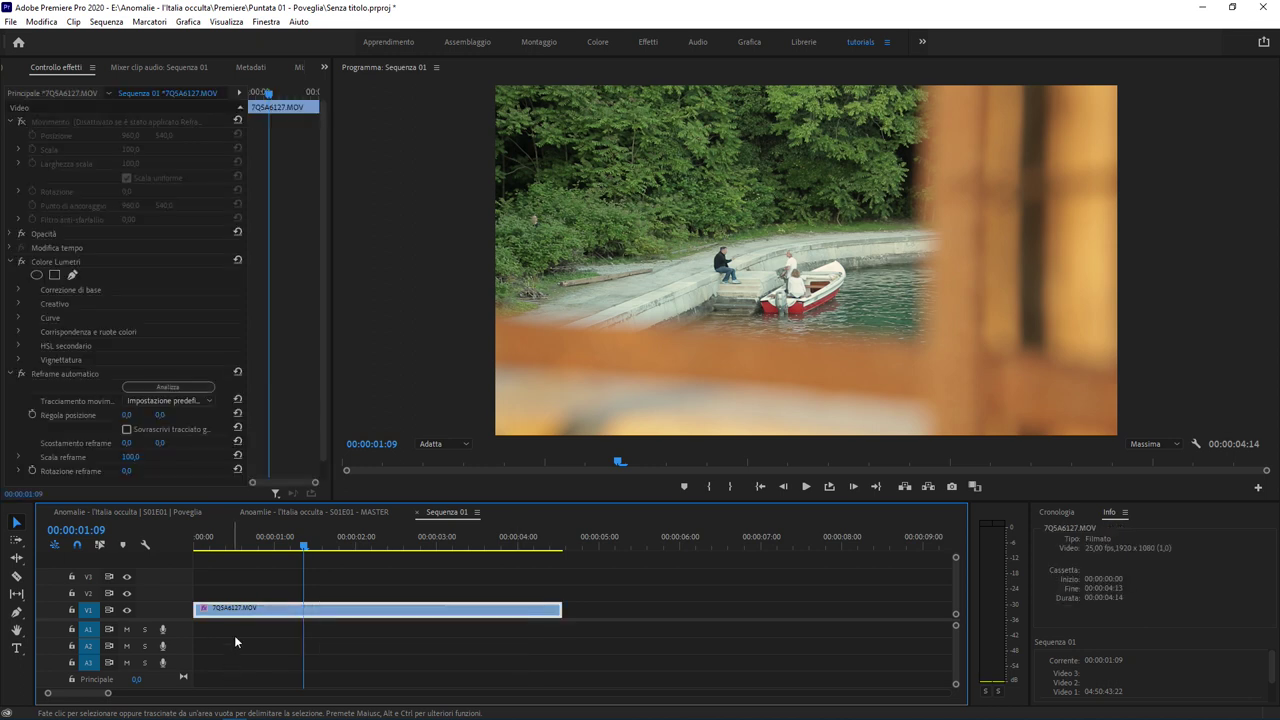
{"action": "key", "text": "Delete"}
{"action": "left_click", "coordinate": [13, 68]}
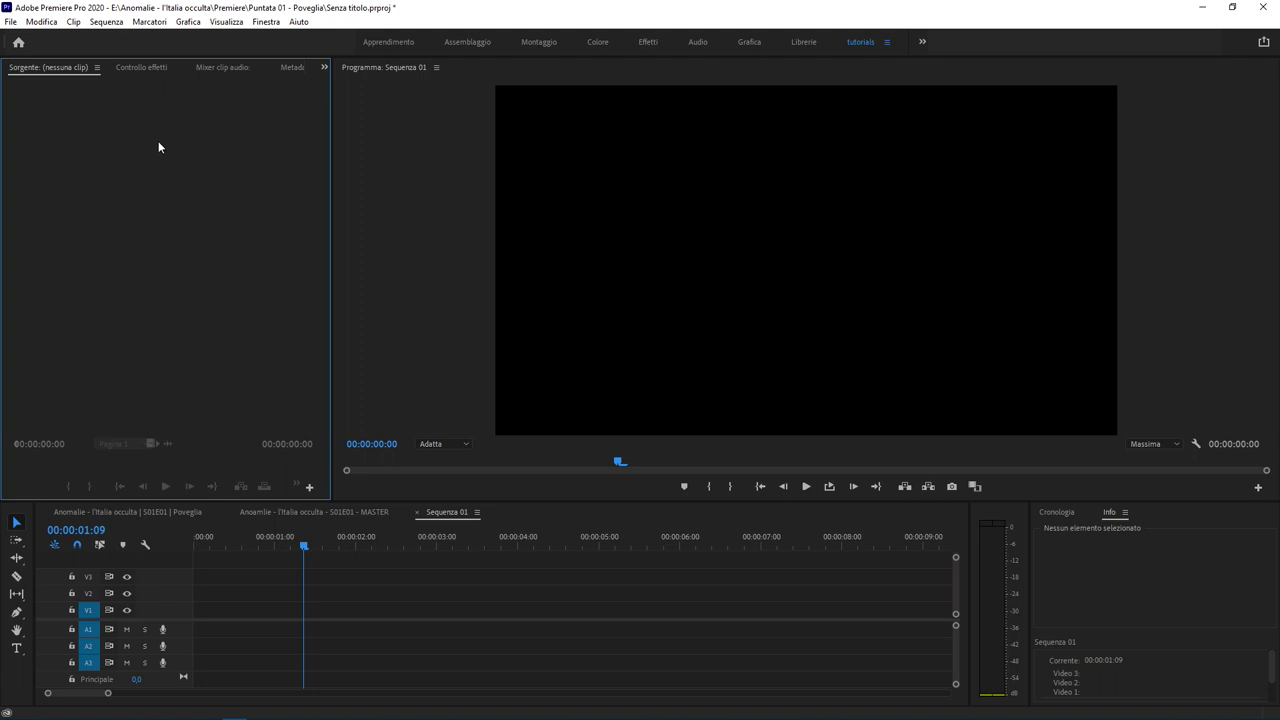
{"action": "left_click", "coordinate": [324, 67]}
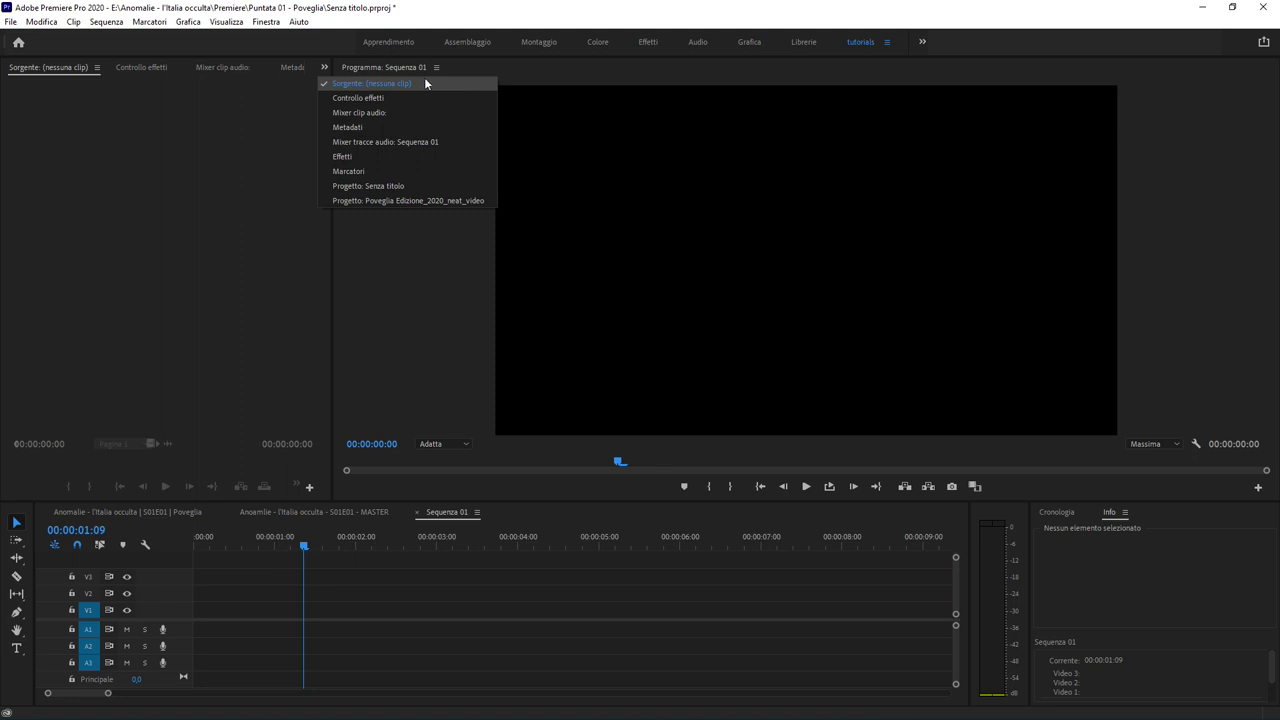
{"action": "left_click", "coordinate": [373, 570]}
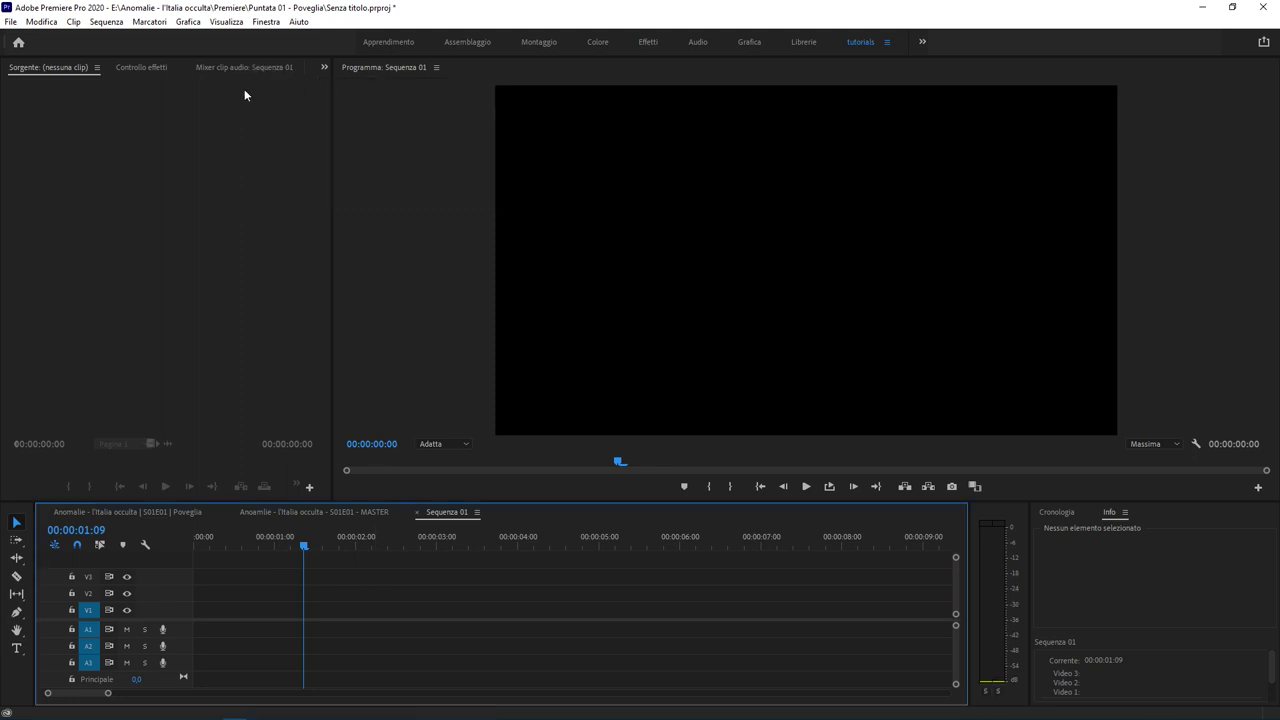
- Set the editing mode of Sequenza 01 to Personale in the sequence settings
{"action": "left_click", "coordinate": [106, 21]}
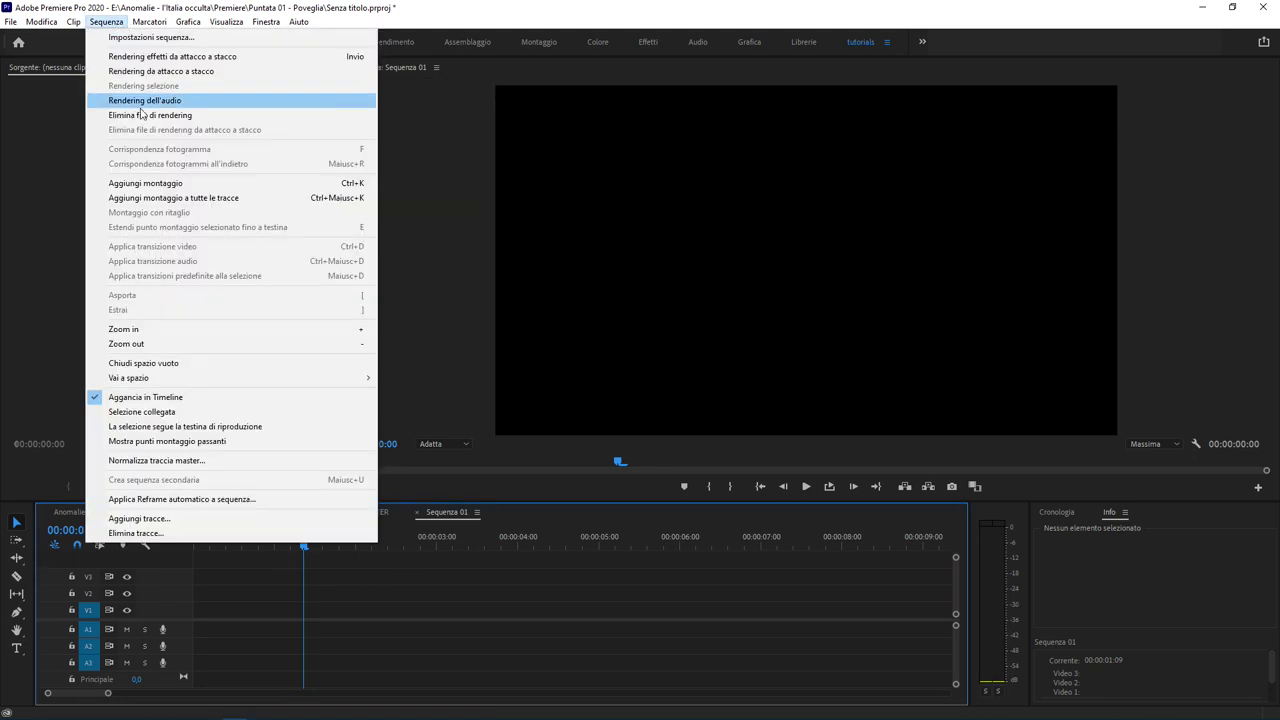
{"action": "left_click", "coordinate": [200, 37]}
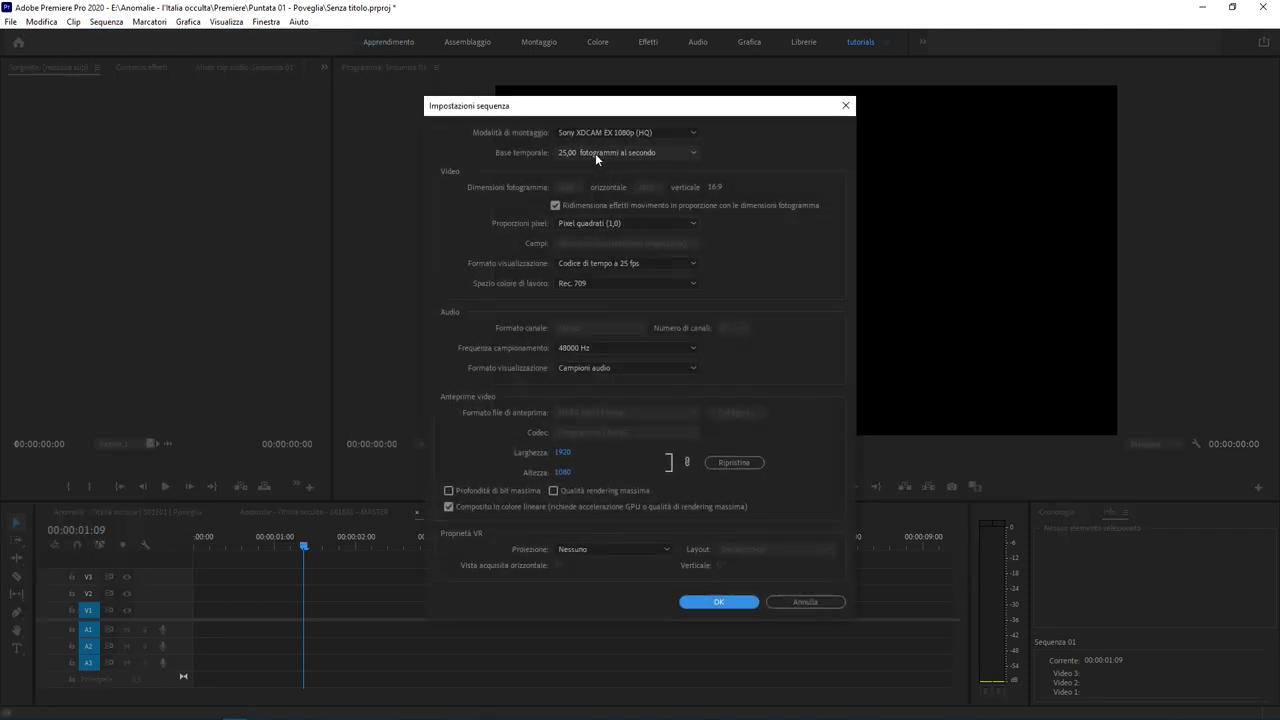
{"action": "left_click", "coordinate": [612, 133]}
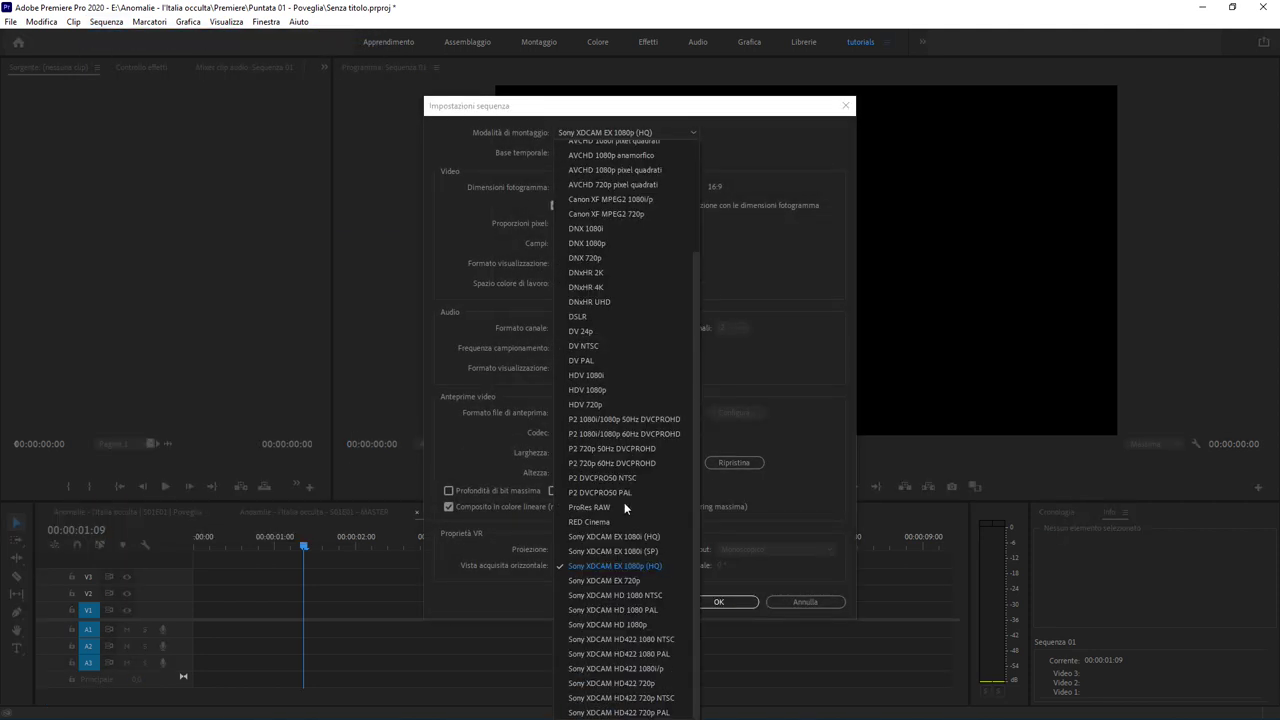
{"action": "scroll", "coordinate": [614, 300], "scroll_direction": "up", "scroll_amount": 5}
{"action": "left_click", "coordinate": [612, 145]}
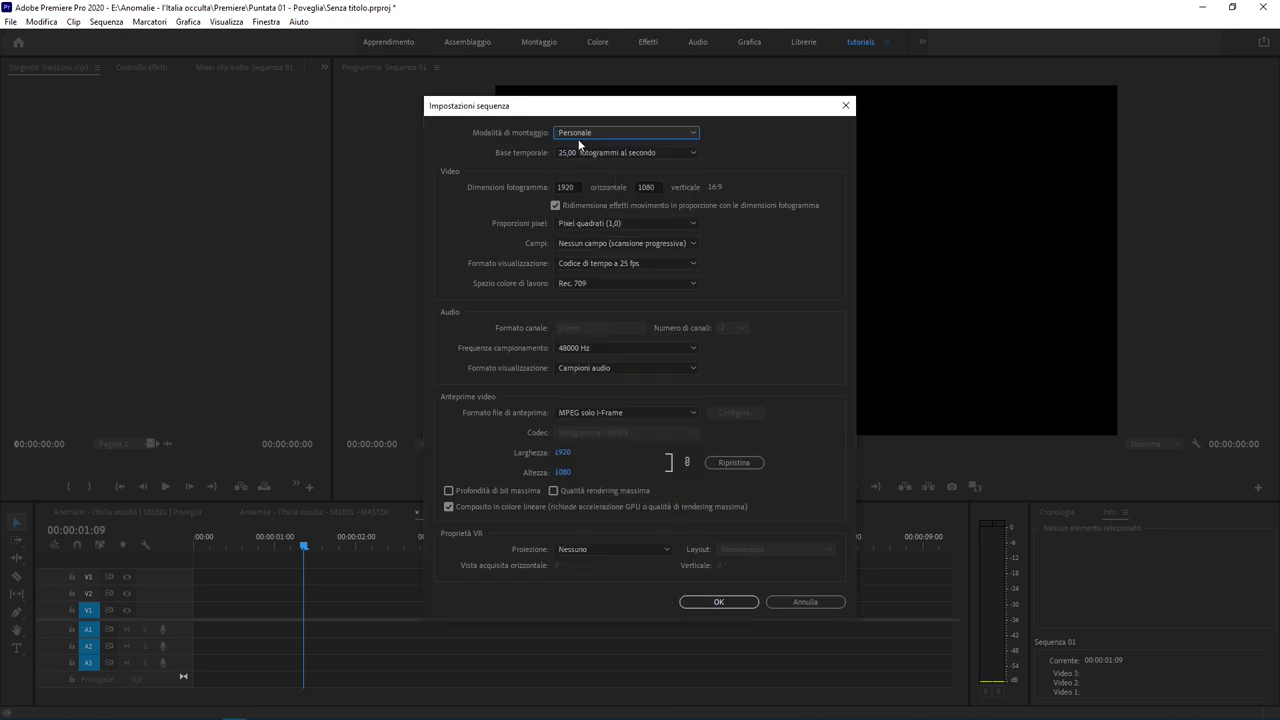
- Set the sequence frame size to 1080 horizontal by 1920 vertical and apply the settings
{"action": "left_click", "coordinate": [580, 188]}
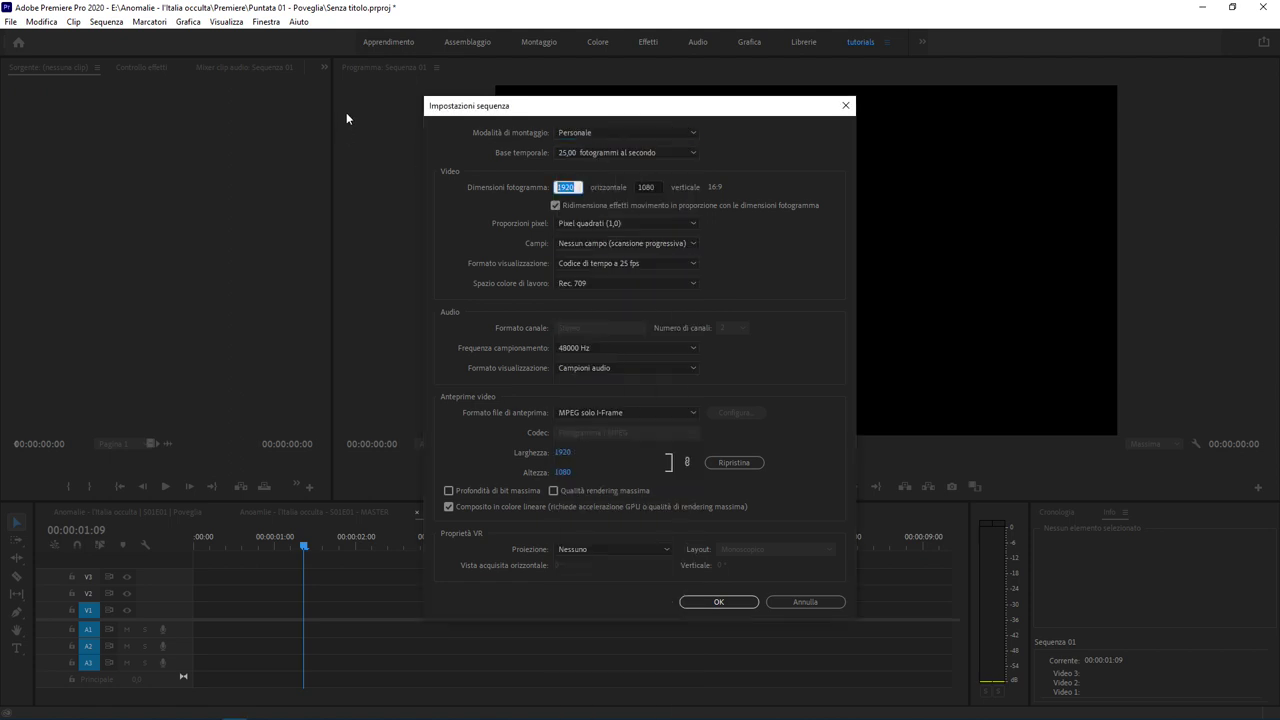
{"action": "type", "text": "1080"}
{"action": "key", "text": "Tab"}
{"action": "type", "text": "19"}
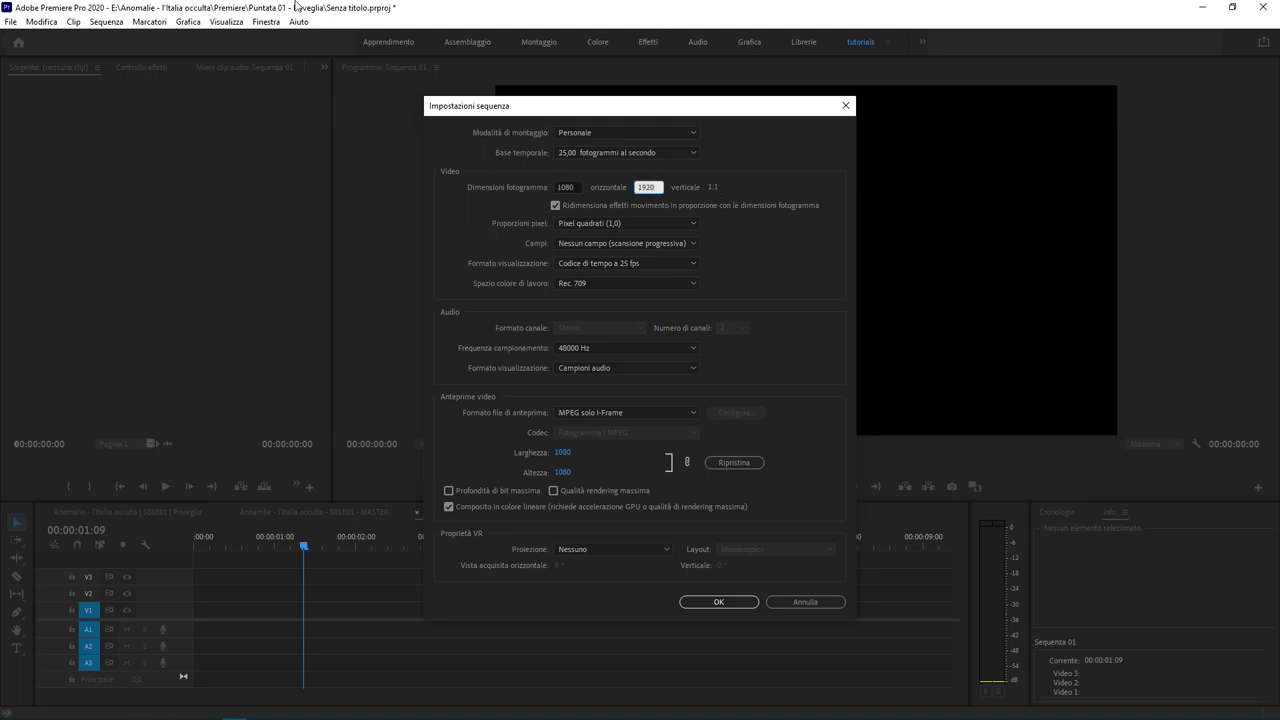
{"action": "left_click", "coordinate": [750, 601]}
- Paste the 7QSA6127.MOV clip at the start of track V1 and move the playhead to 00:00:00:14
{"action": "left_click", "coordinate": [323, 543]}
{"action": "left_click", "coordinate": [312, 561]}
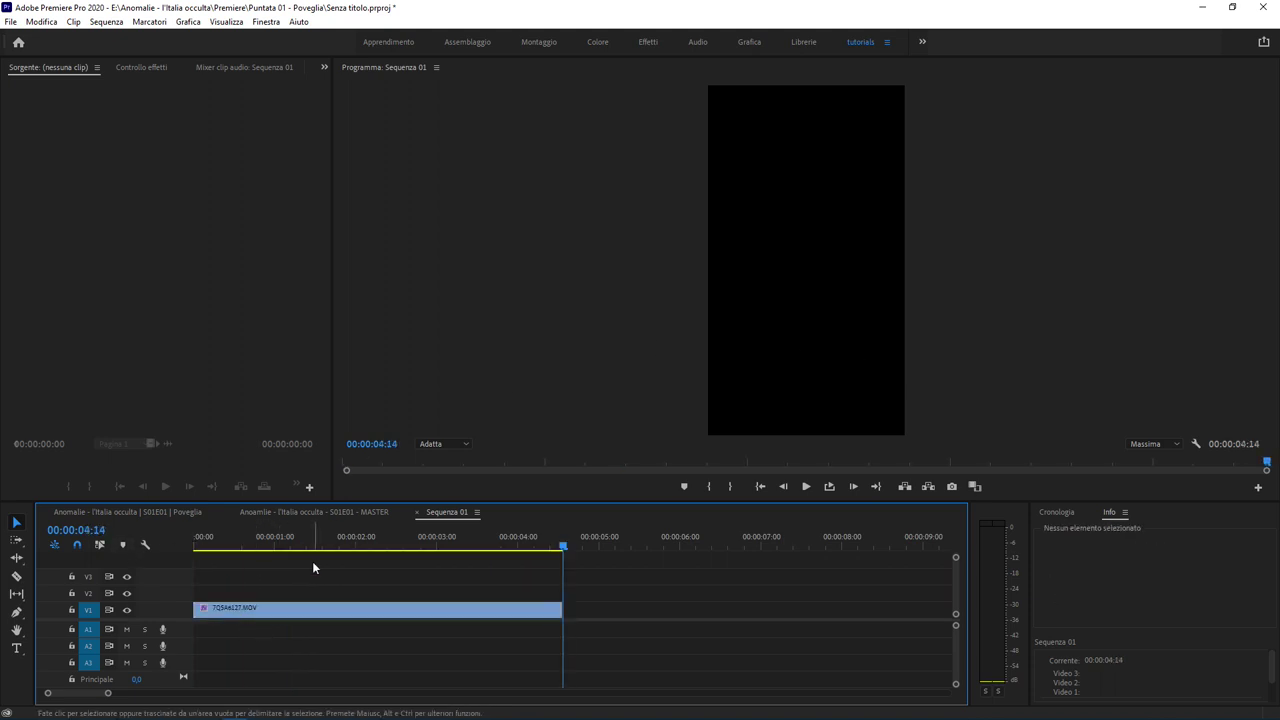
{"action": "left_click", "coordinate": [346, 545]}
{"action": "left_click_drag", "start_coordinate": [346, 548], "coordinate": [239, 546]}
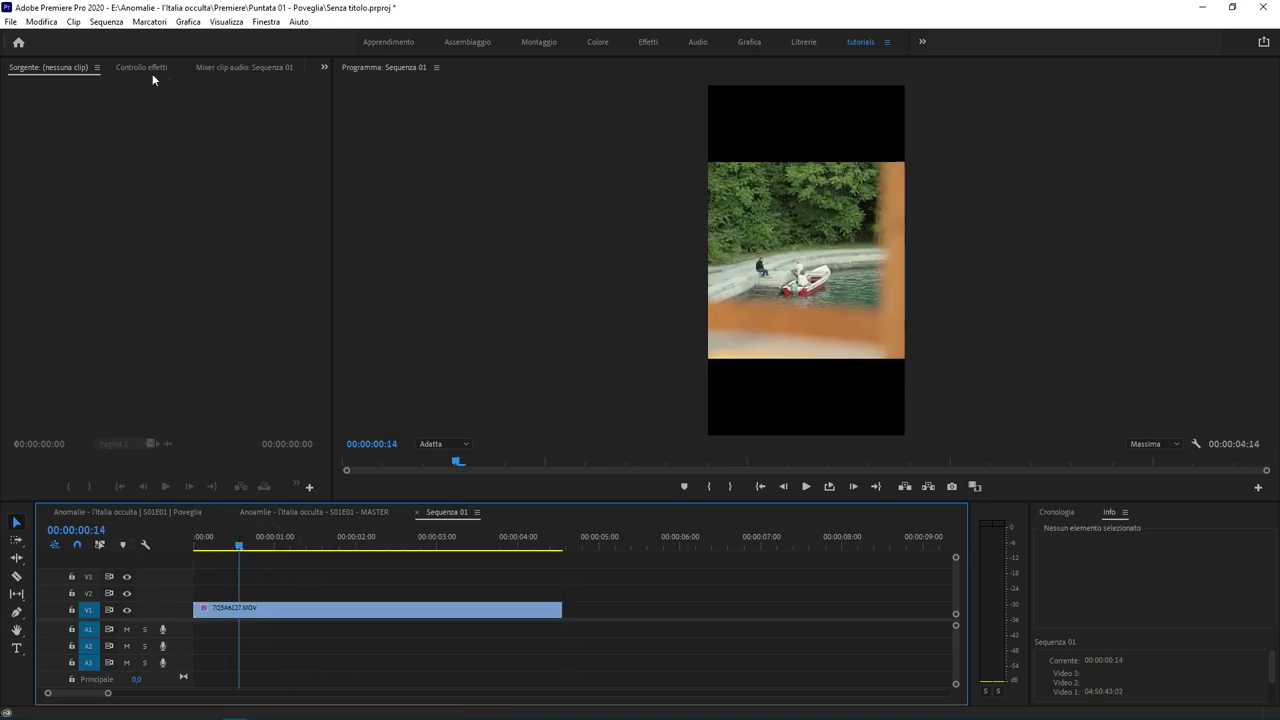
- Apply the Reframe automatico effect to the 7QSA6127.MOV clip and preview the vertical framing up to 00:00:03:12
{"action": "left_click", "coordinate": [324, 67]}
{"action": "left_click", "coordinate": [412, 153]}
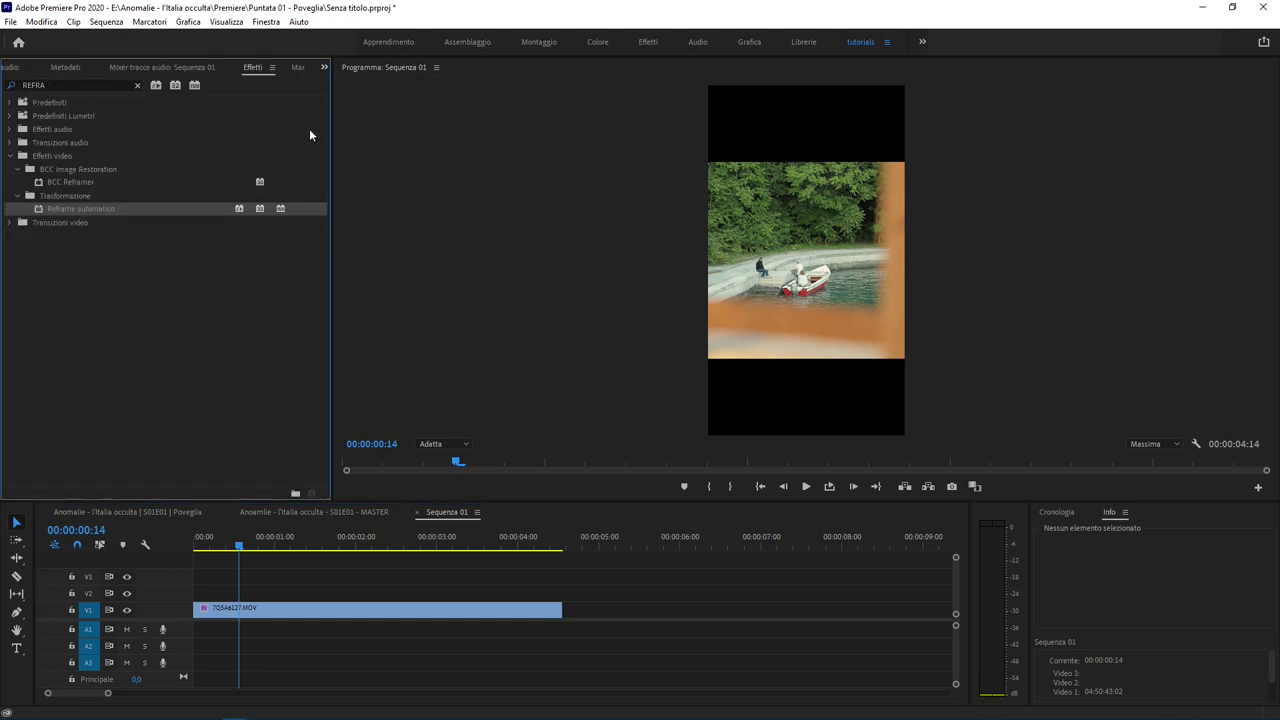
{"action": "left_click_drag", "start_coordinate": [121, 211], "coordinate": [424, 618]}
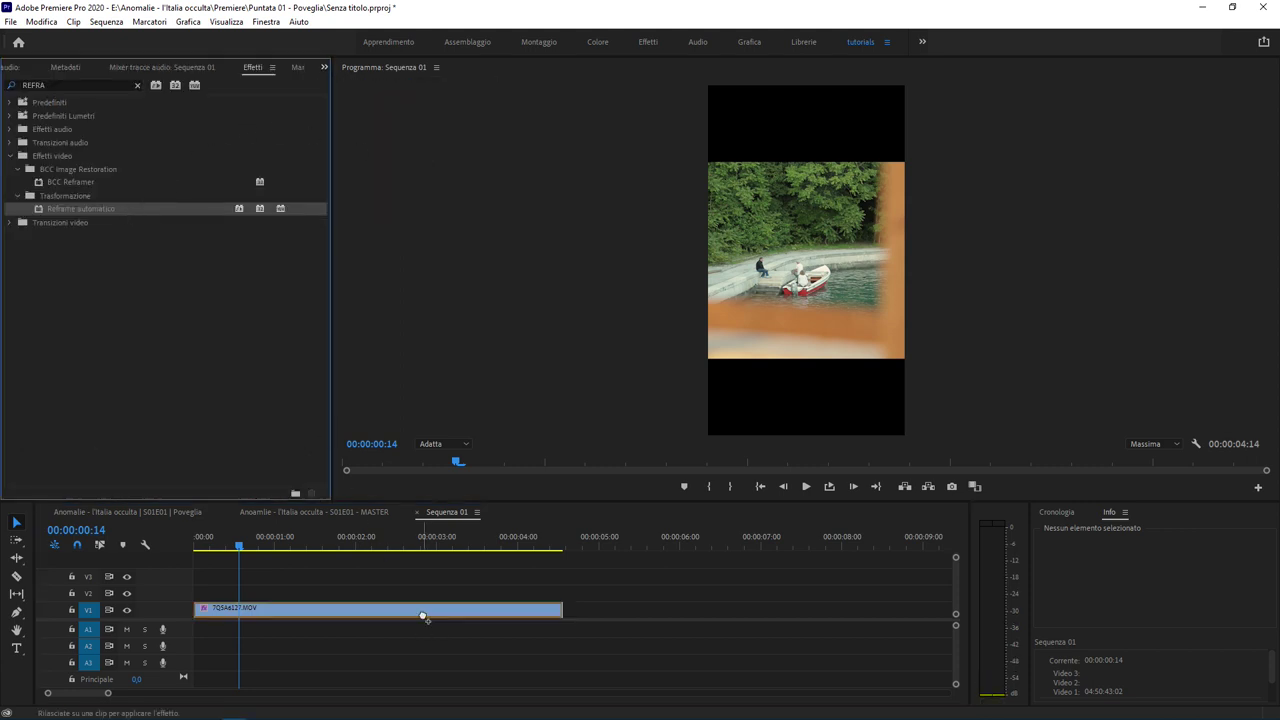
{"action": "left_click_drag", "start_coordinate": [309, 547], "coordinate": [476, 524]}
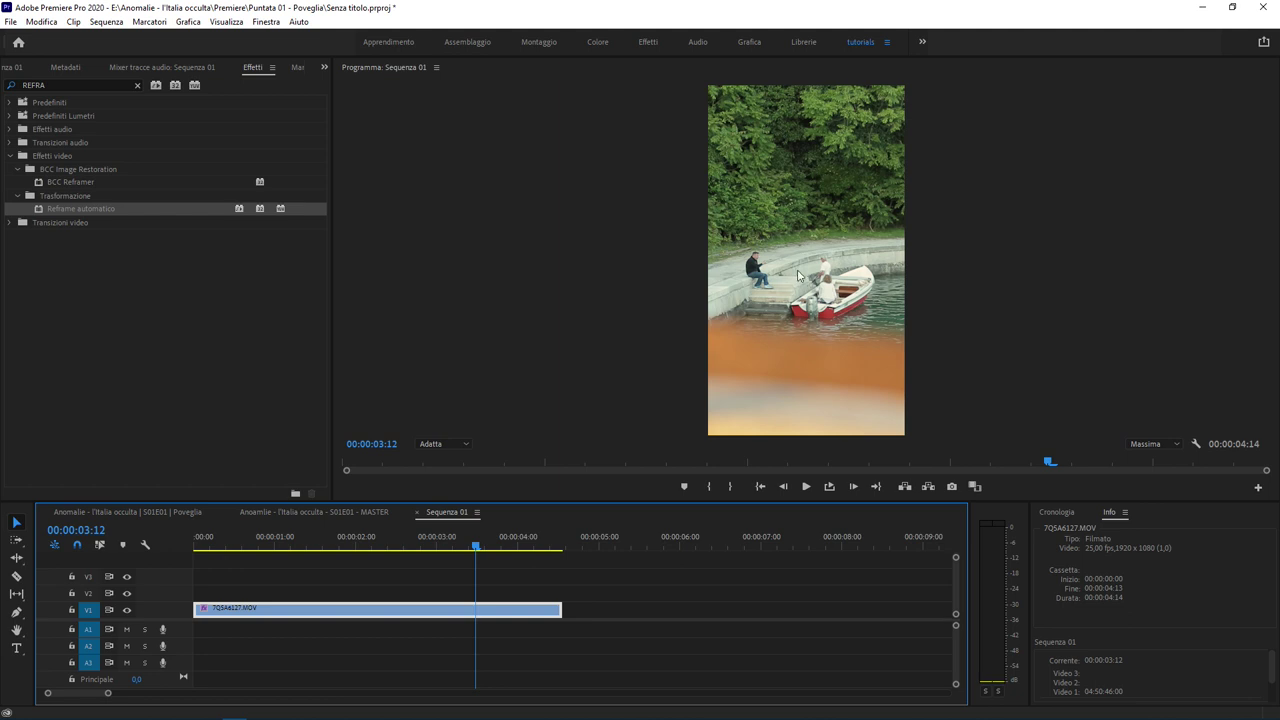
{"action": "double_click", "coordinate": [468, 610]}
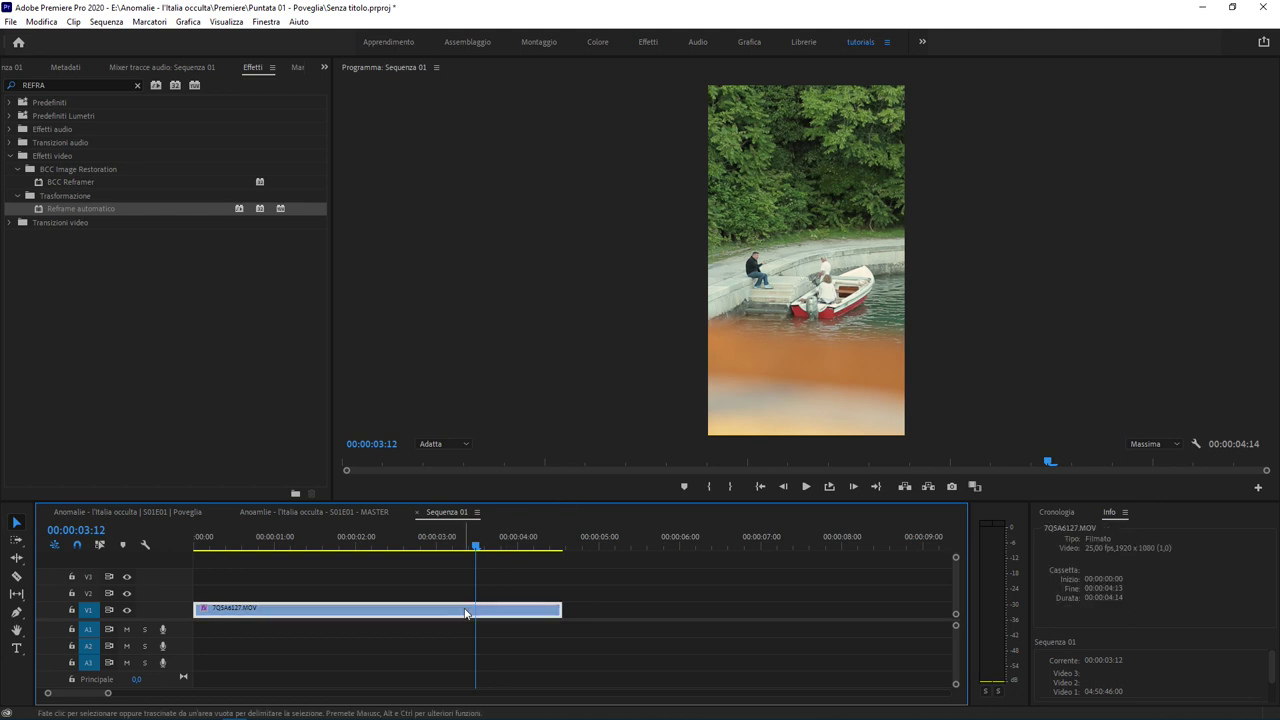